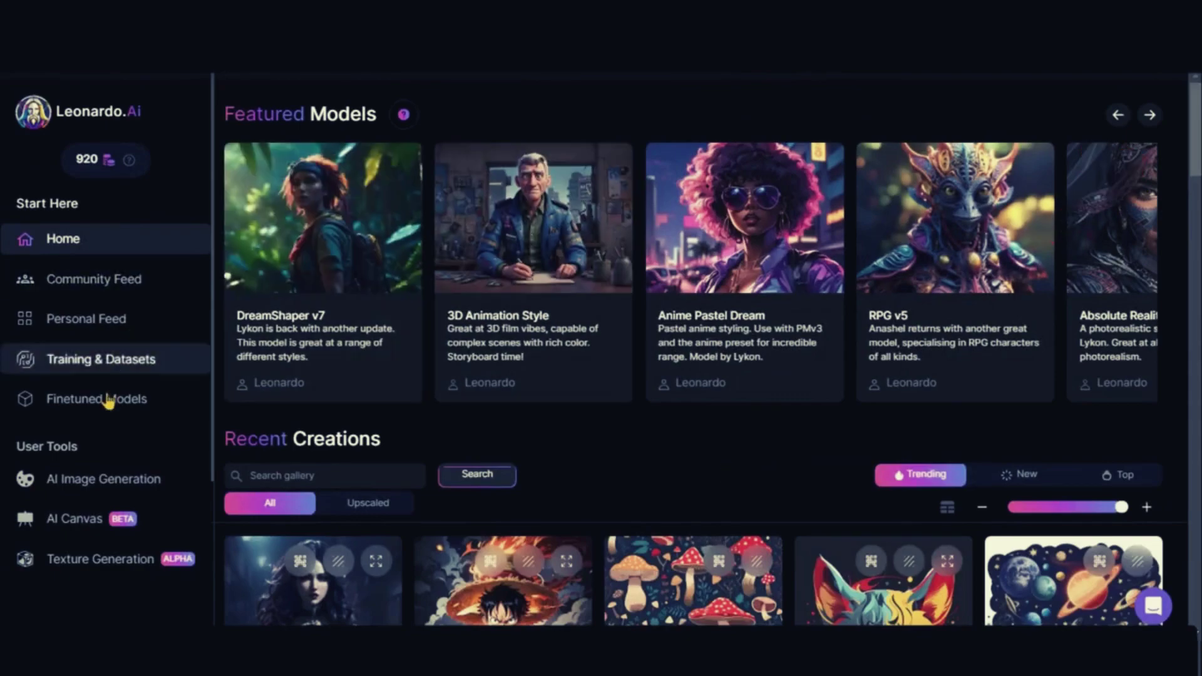
Open AI Image Generation and write the village prompt: green fields, swaying trees, Pixar style, illustration, 4k
click(125, 480)
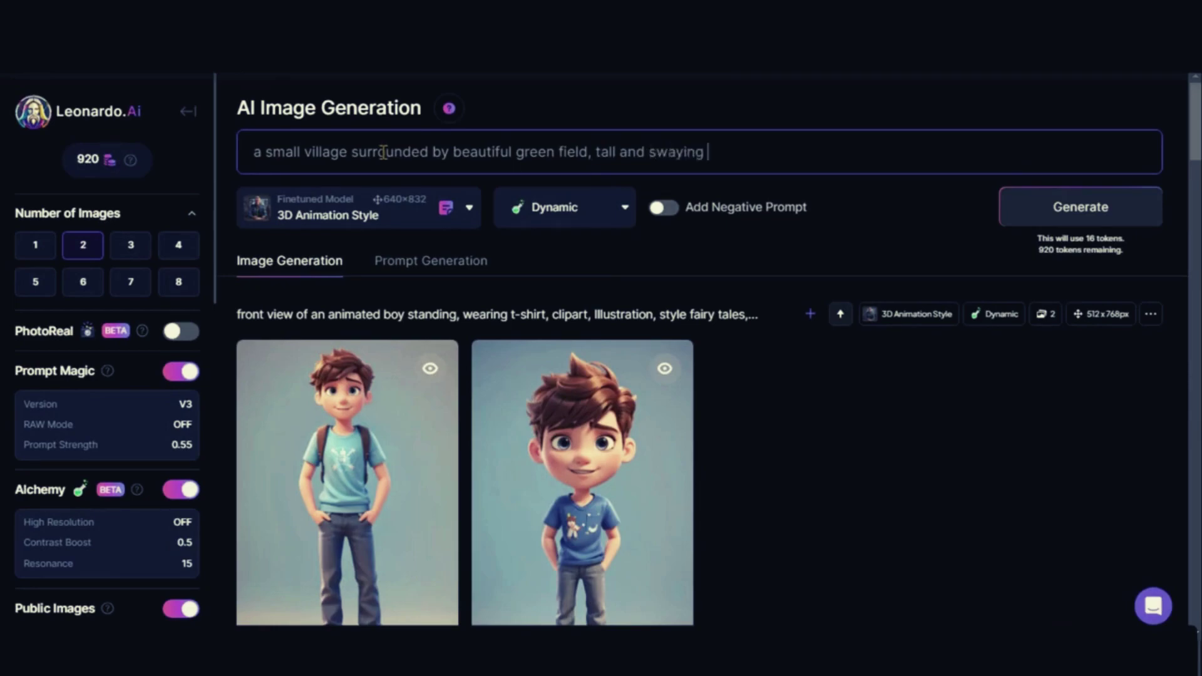
text(, a)
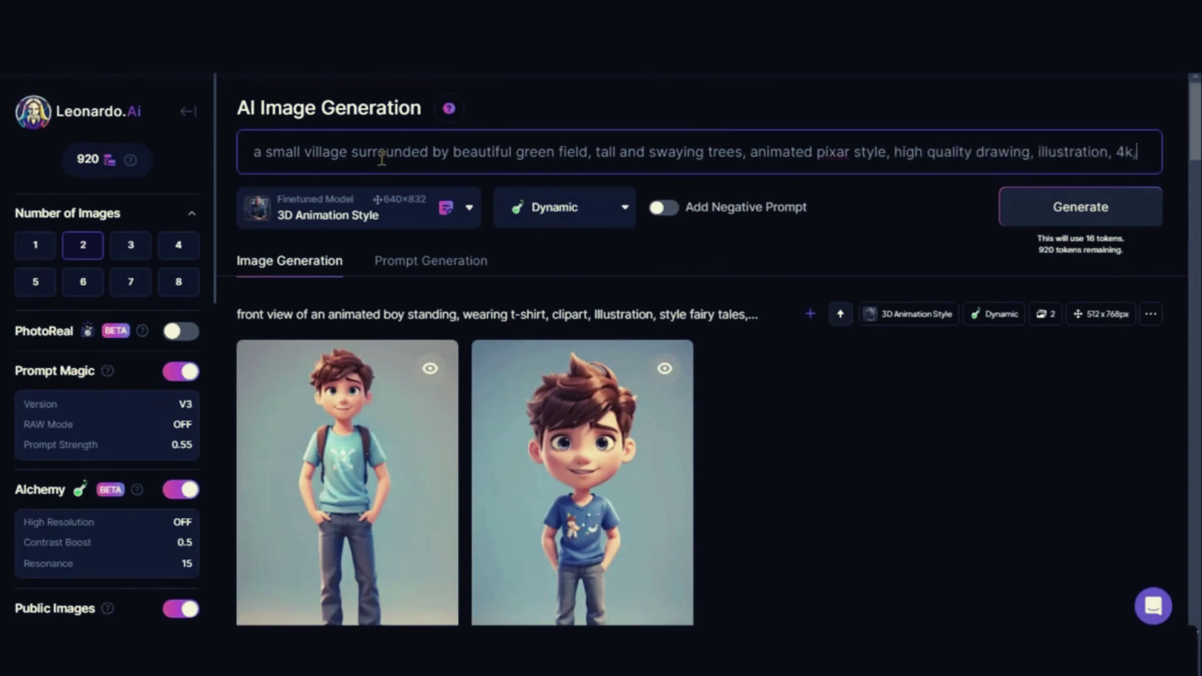
Add '3d' to the prompt and generate with the 3D Animation Style model and Dynamic style
text(3d)
click(467, 225)
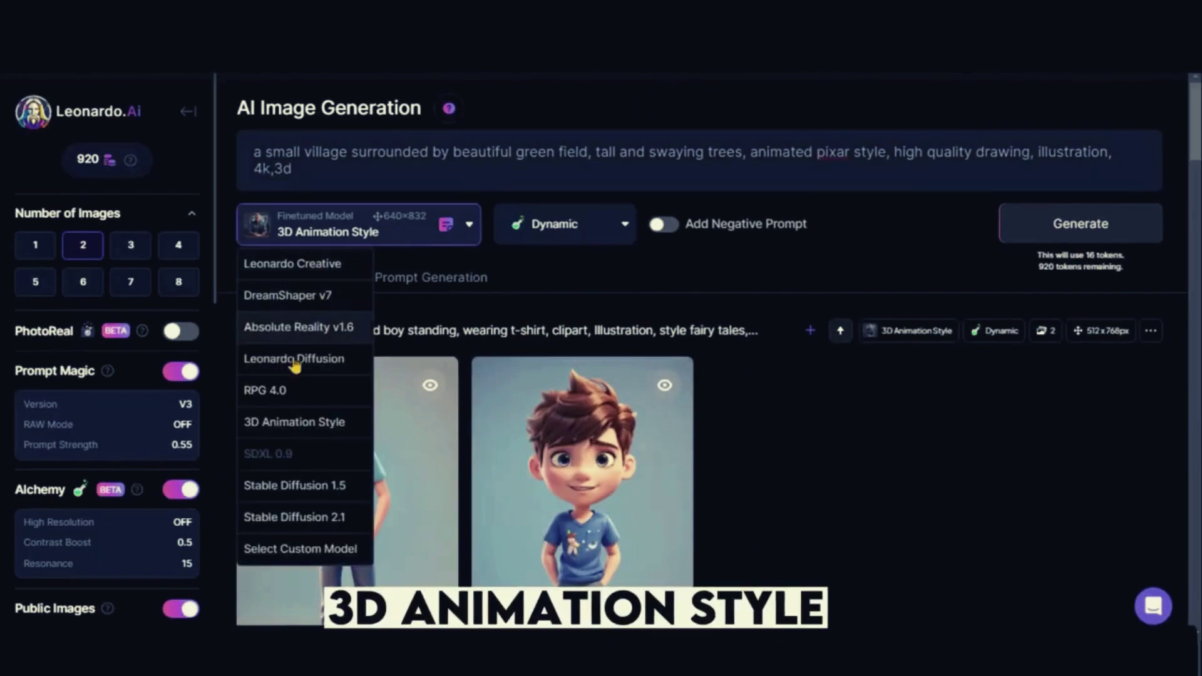
click(438, 226)
click(554, 226)
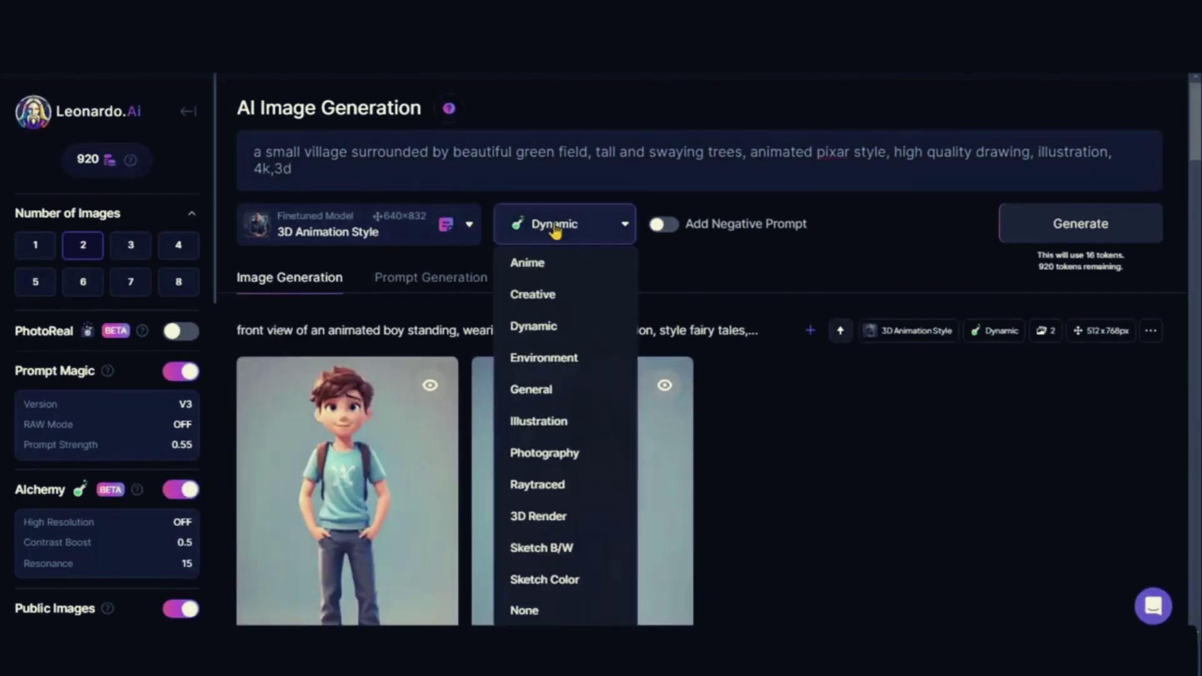
click(554, 225)
scroll(104, 235, down, 2)
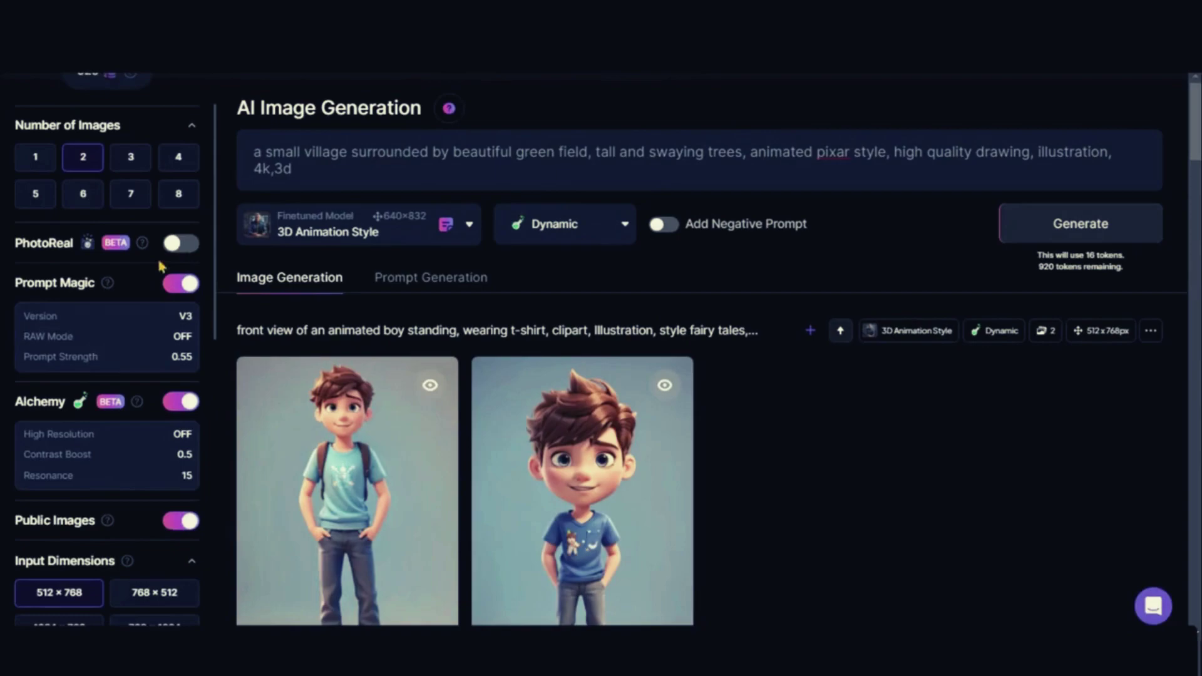
scroll(161, 266, down, 10)
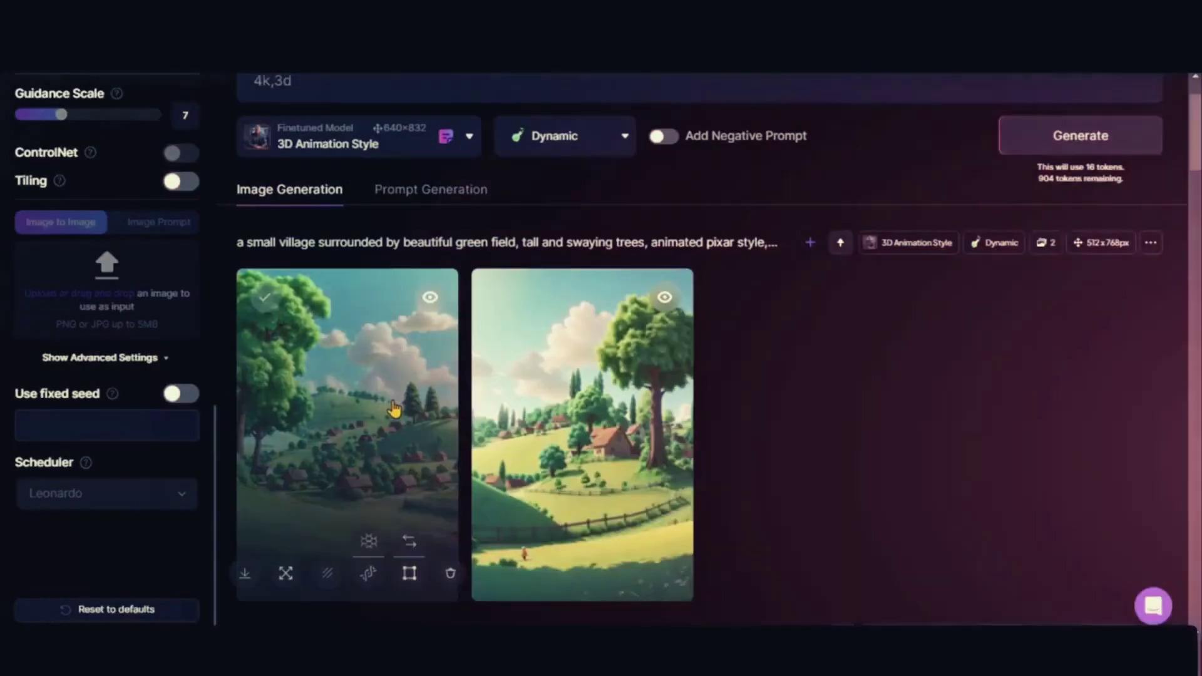
Preview both generated village images full-size
click(389, 407)
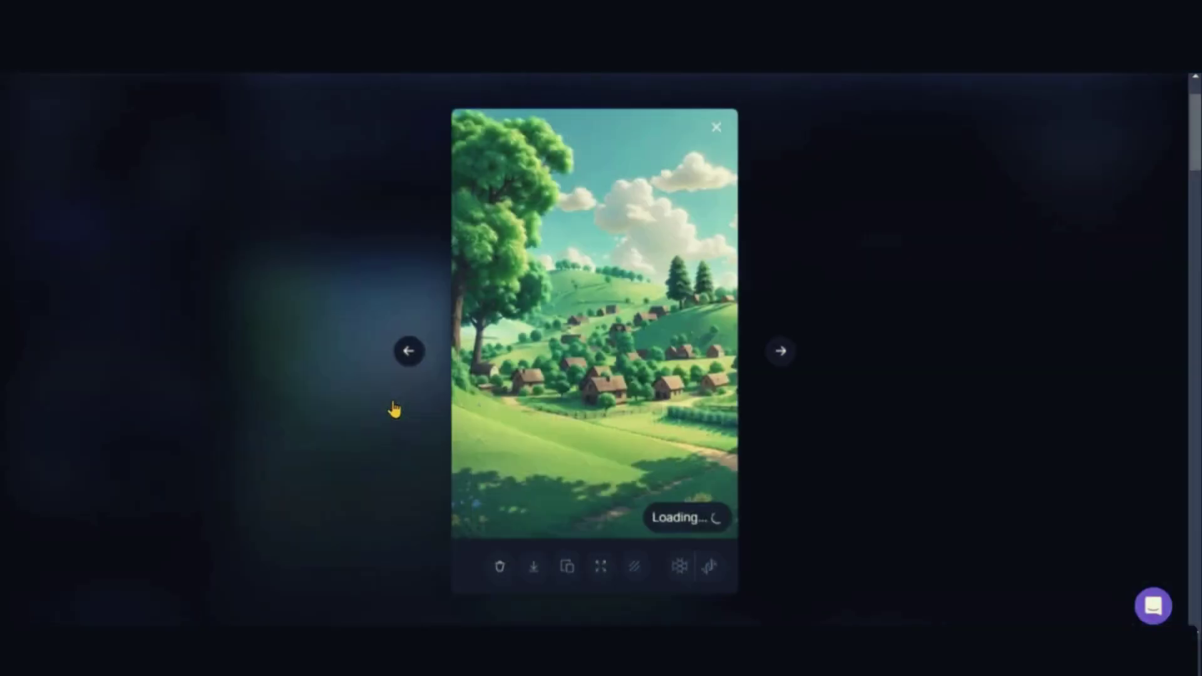
click(795, 351)
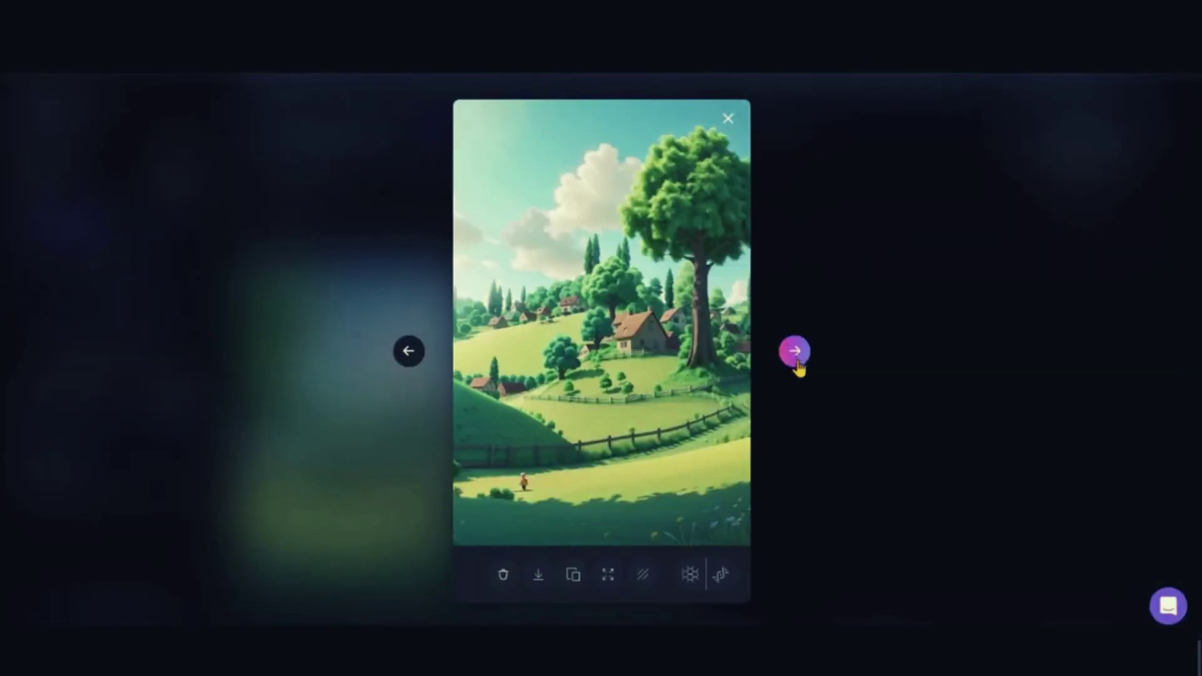
click(728, 120)
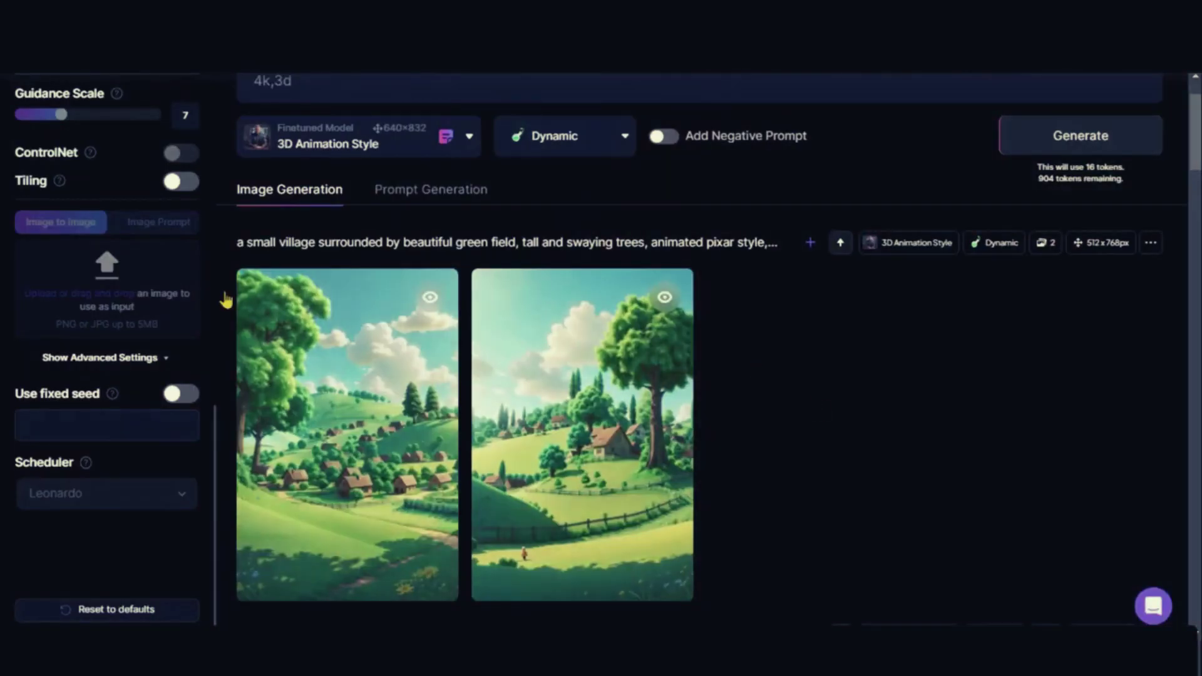
Generate two 16:9 (912×512) landscape village images and inspect the result
scroll(84, 413, up, 3)
click(88, 399)
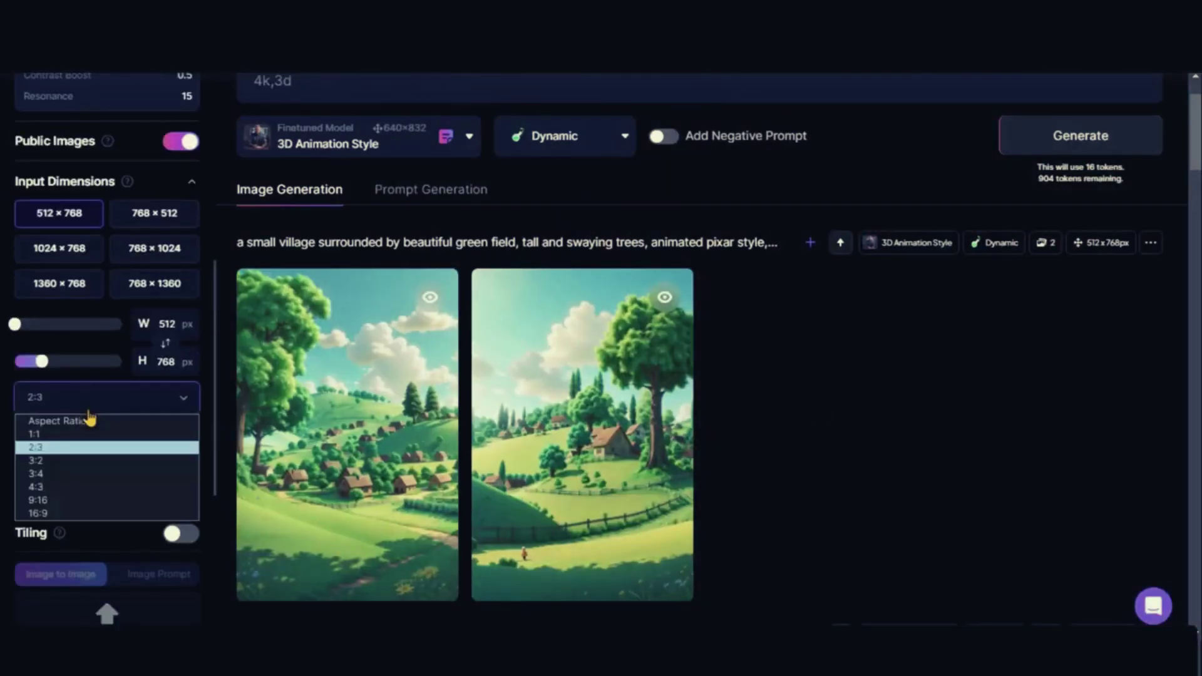
click(38, 514)
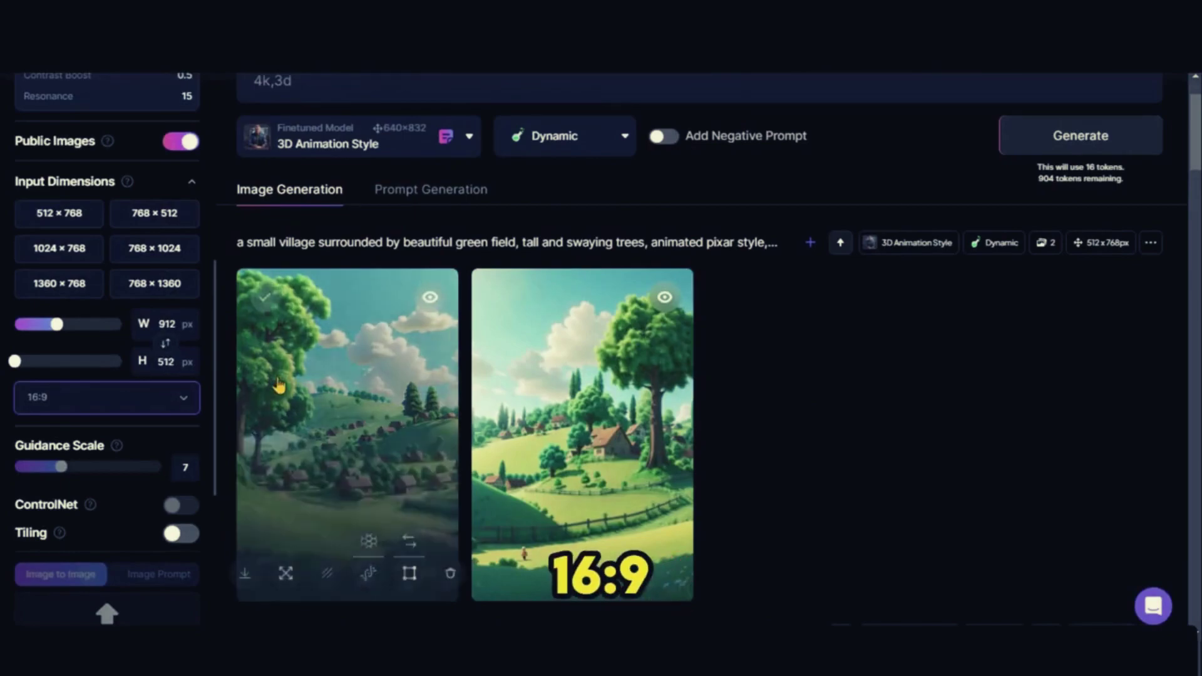
scroll(234, 332, up, 2)
click(1073, 234)
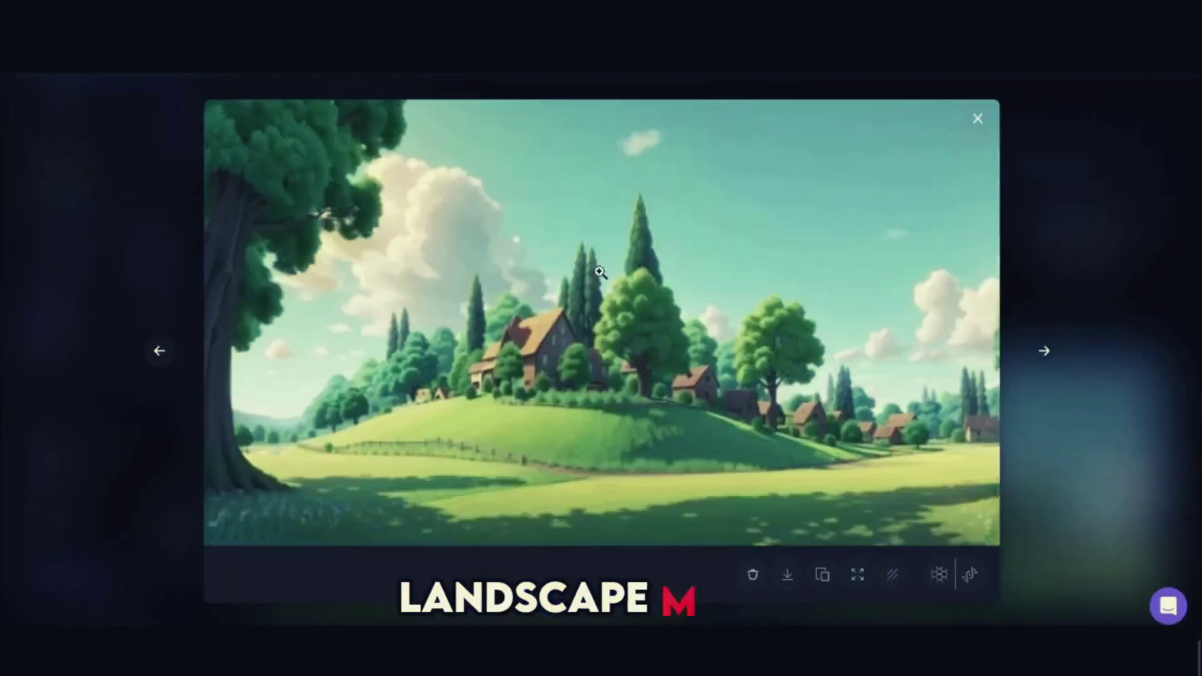
click(599, 272)
click(599, 272)
click(979, 123)
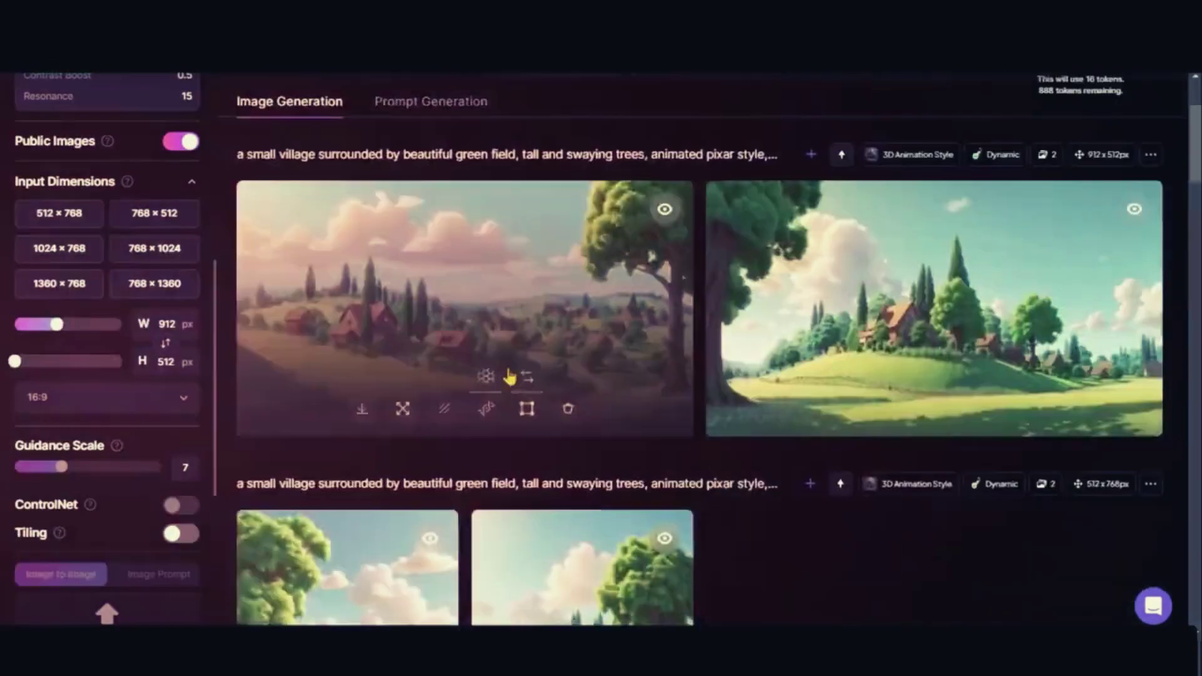
Alchemy Smooth Upscale the first landscape image and compare it with the original version
click(486, 409)
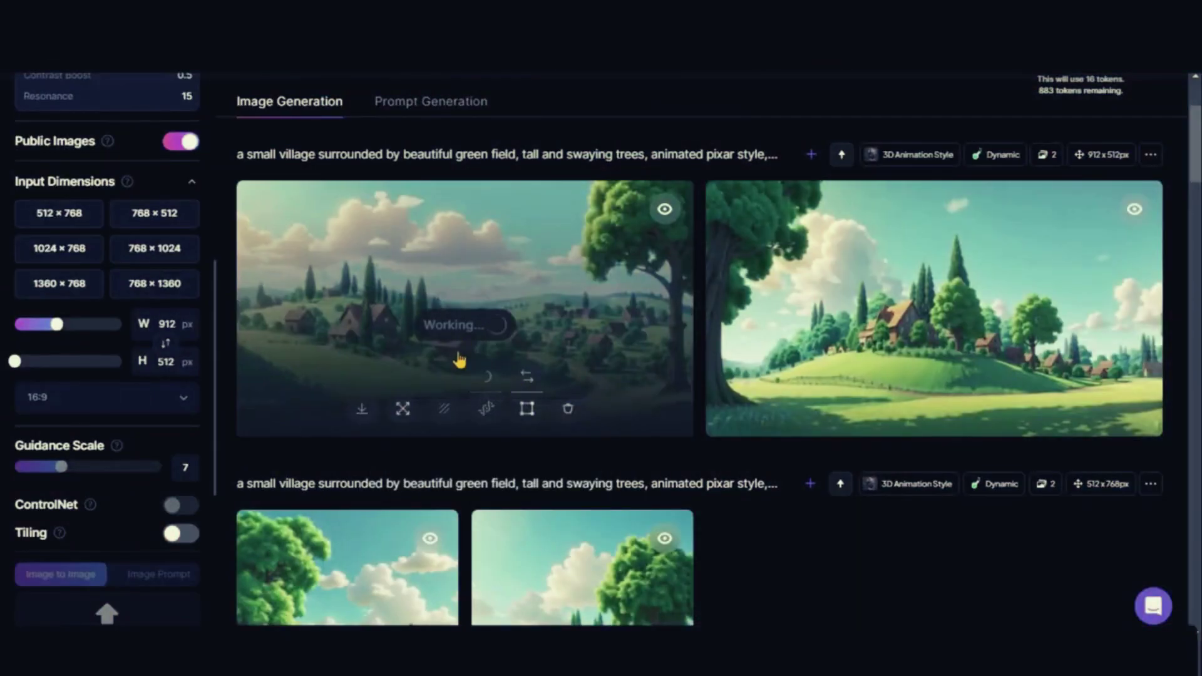
click(486, 373)
click(518, 574)
click(340, 517)
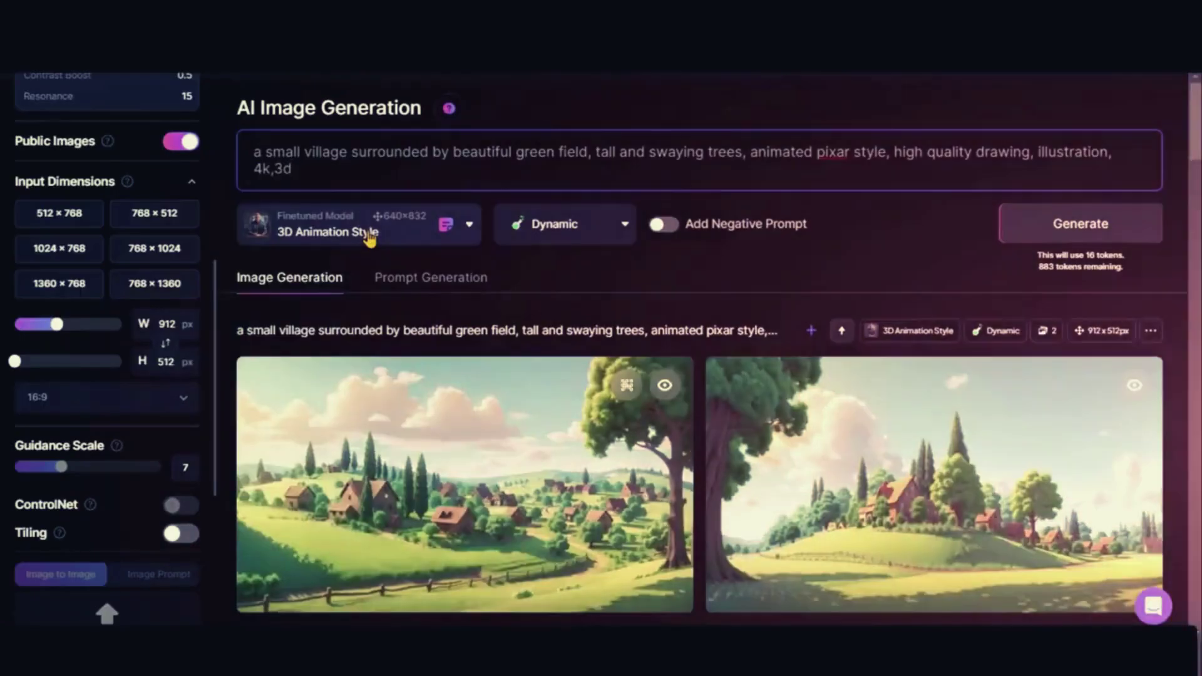
Generate 912×512 village images with the Leonardo Diffusion model and review the upscaled image
click(369, 233)
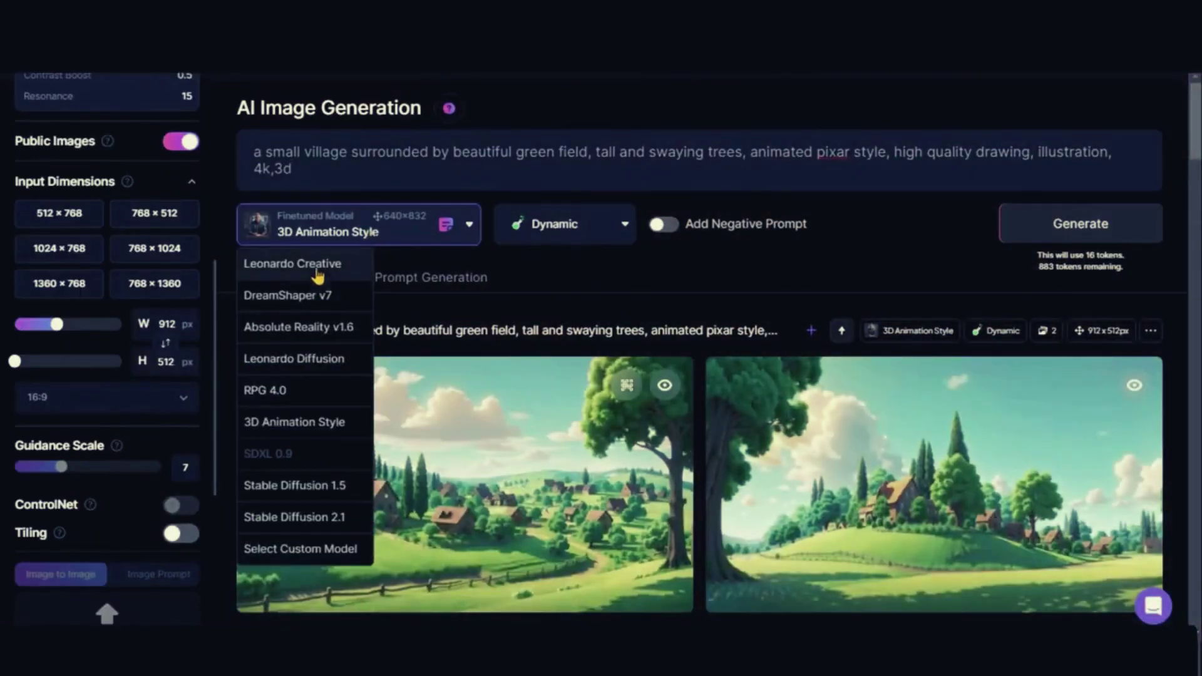
click(335, 357)
click(1065, 232)
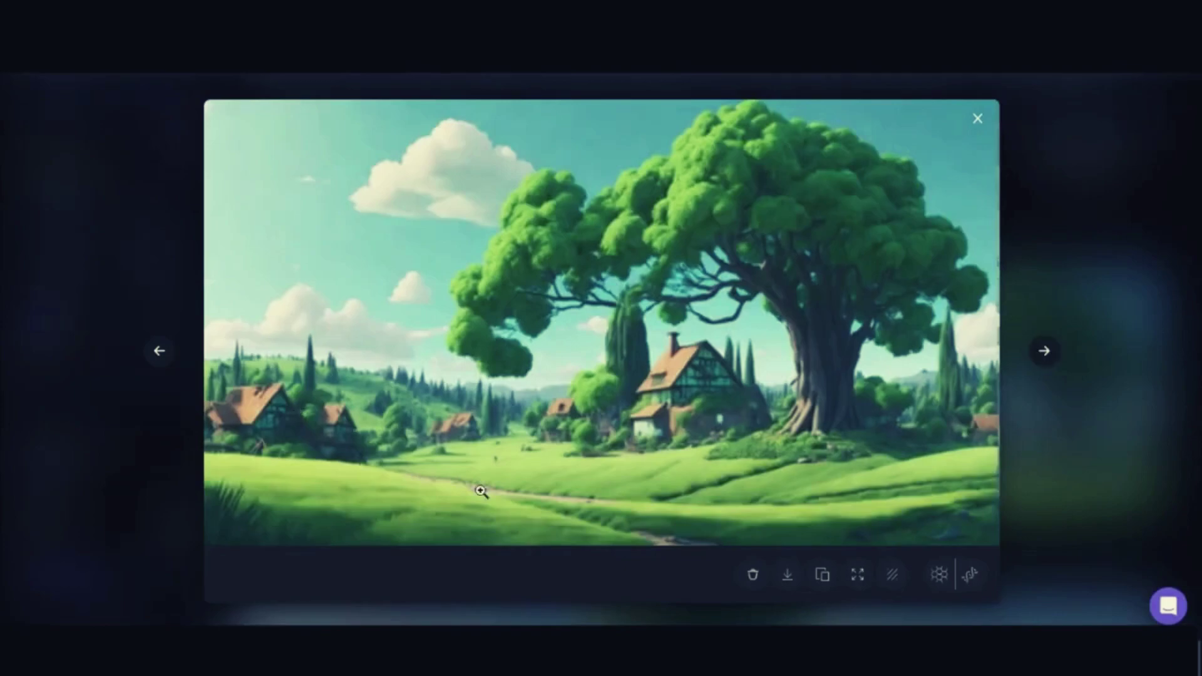
click(977, 119)
scroll(987, 349, down, 2)
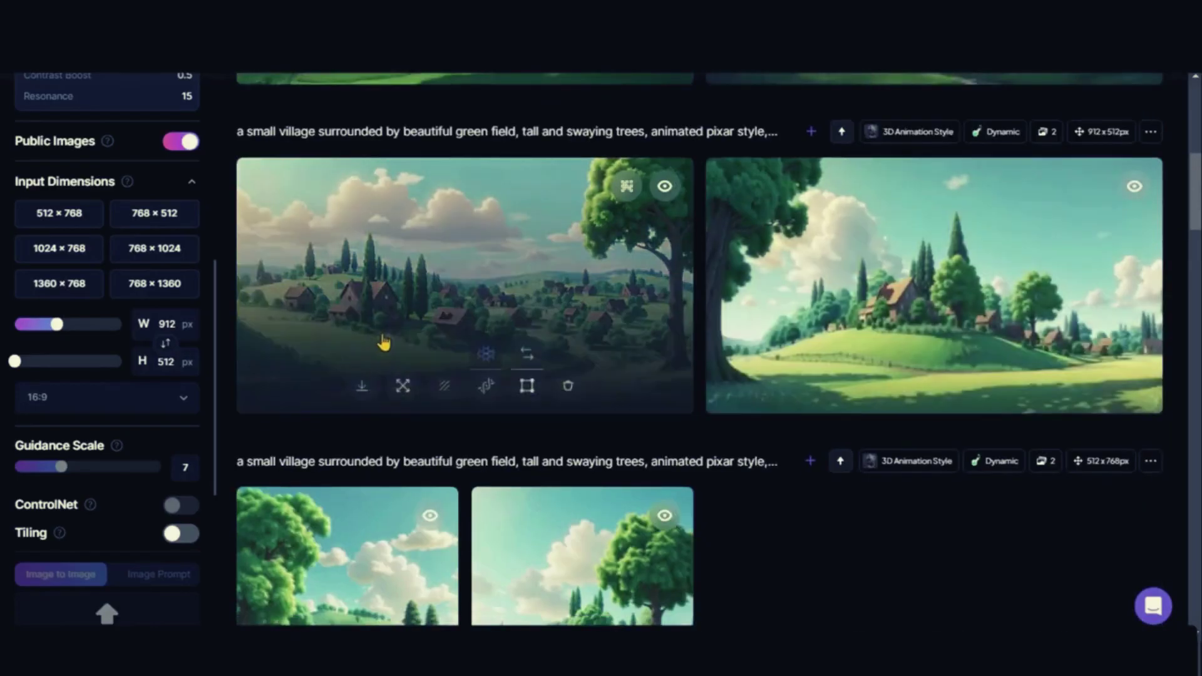
click(384, 343)
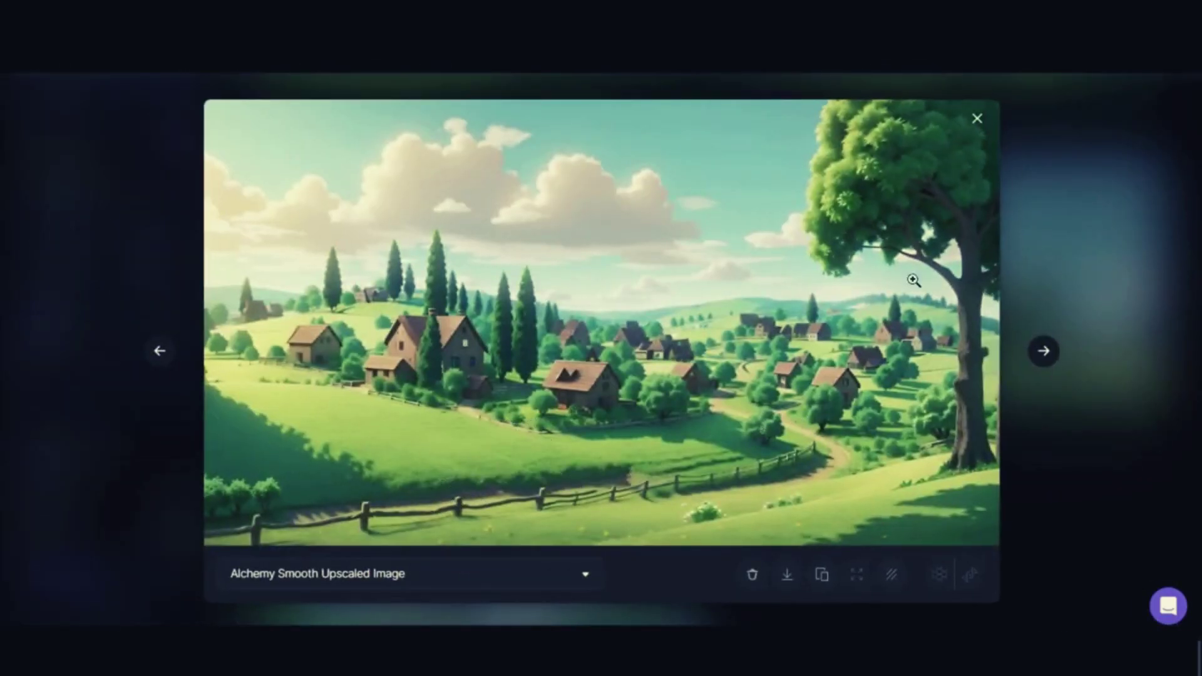
click(977, 119)
scroll(719, 407, up, 4)
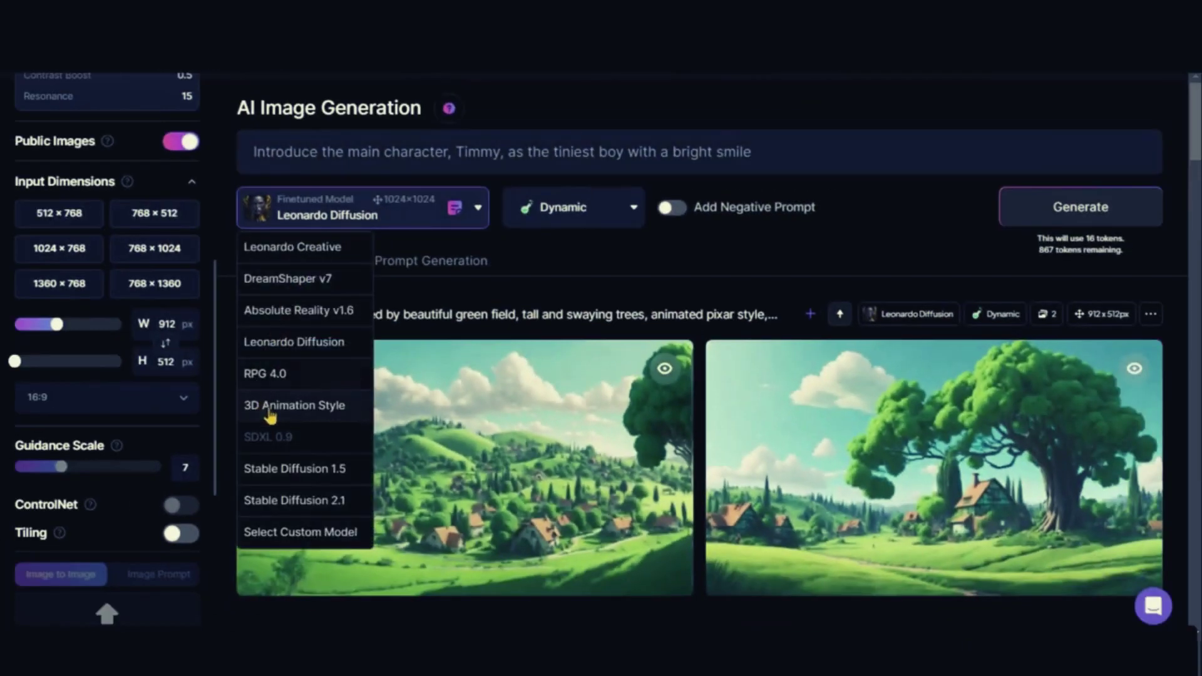
Switch back to 3D Animation Style at 2:3 aspect ratio and generate the boy character images
click(294, 407)
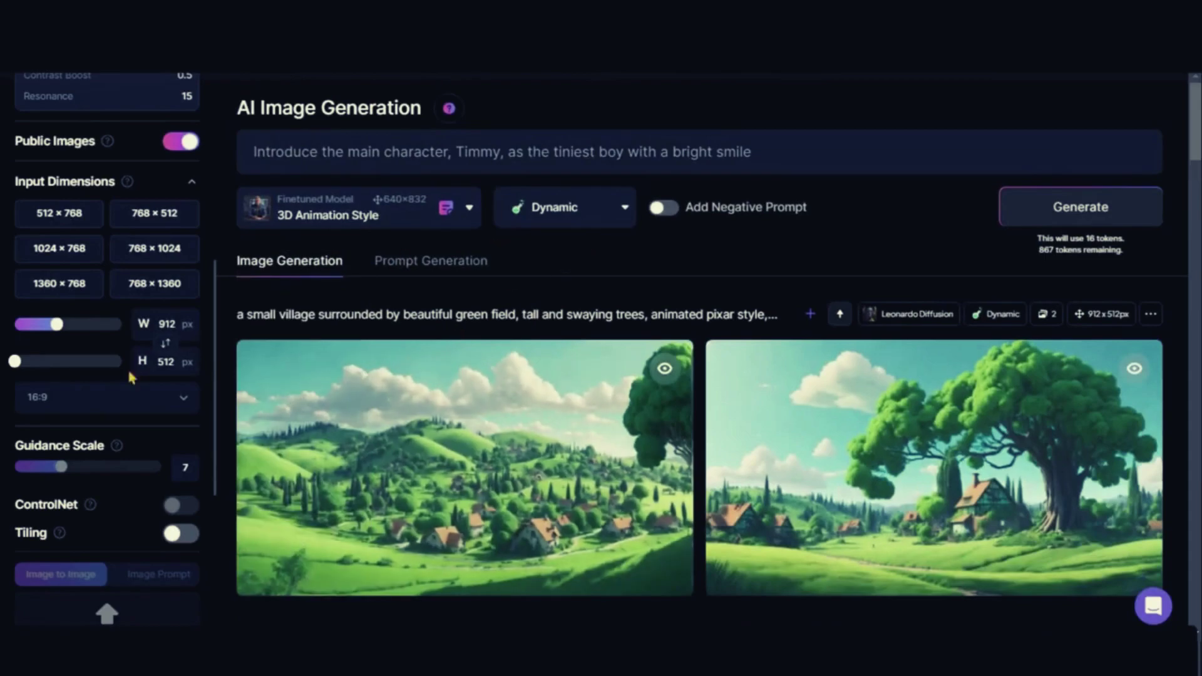
click(35, 410)
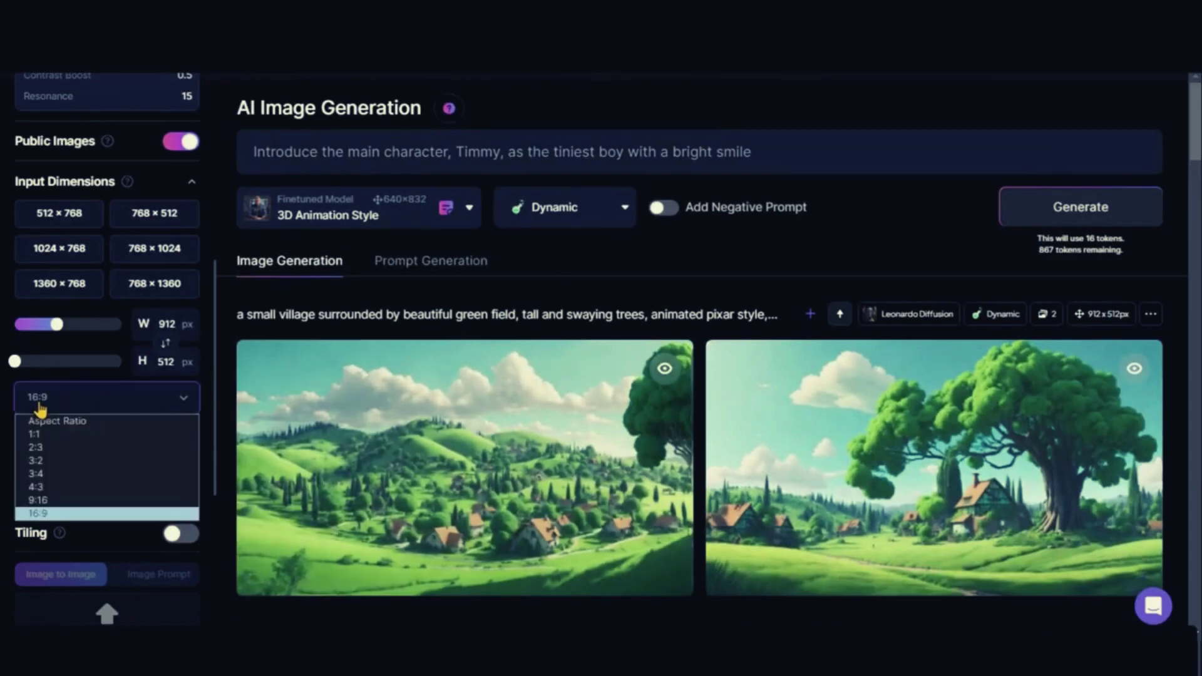
click(45, 453)
click(1014, 213)
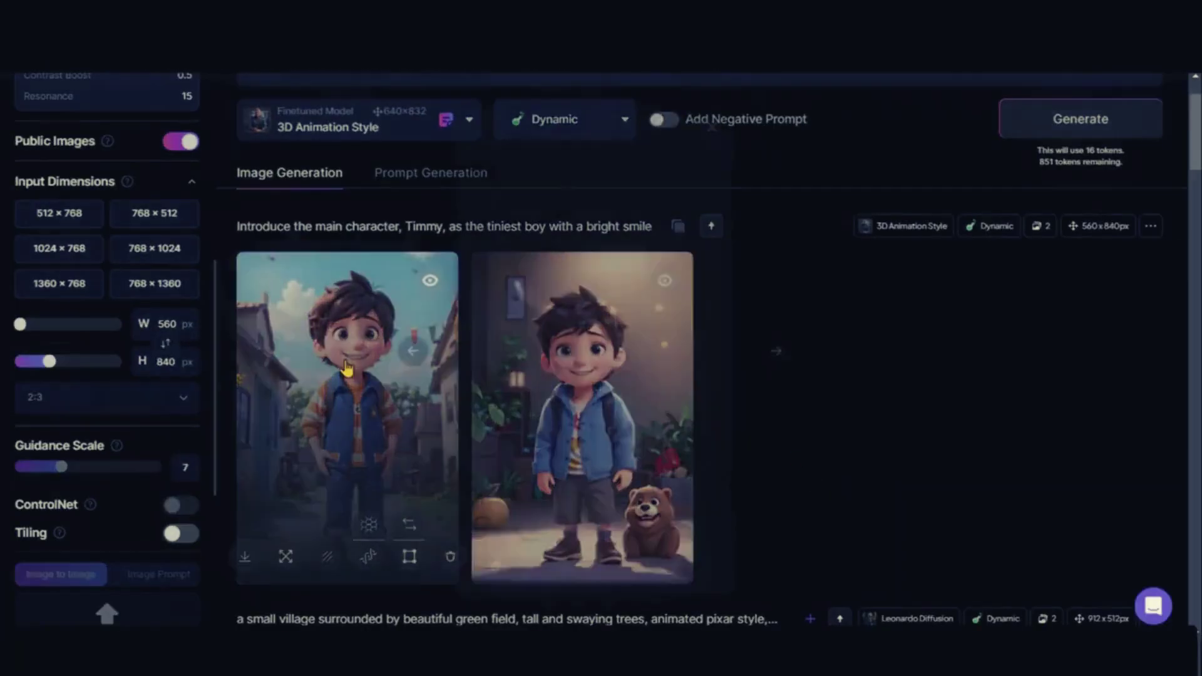
click(347, 451)
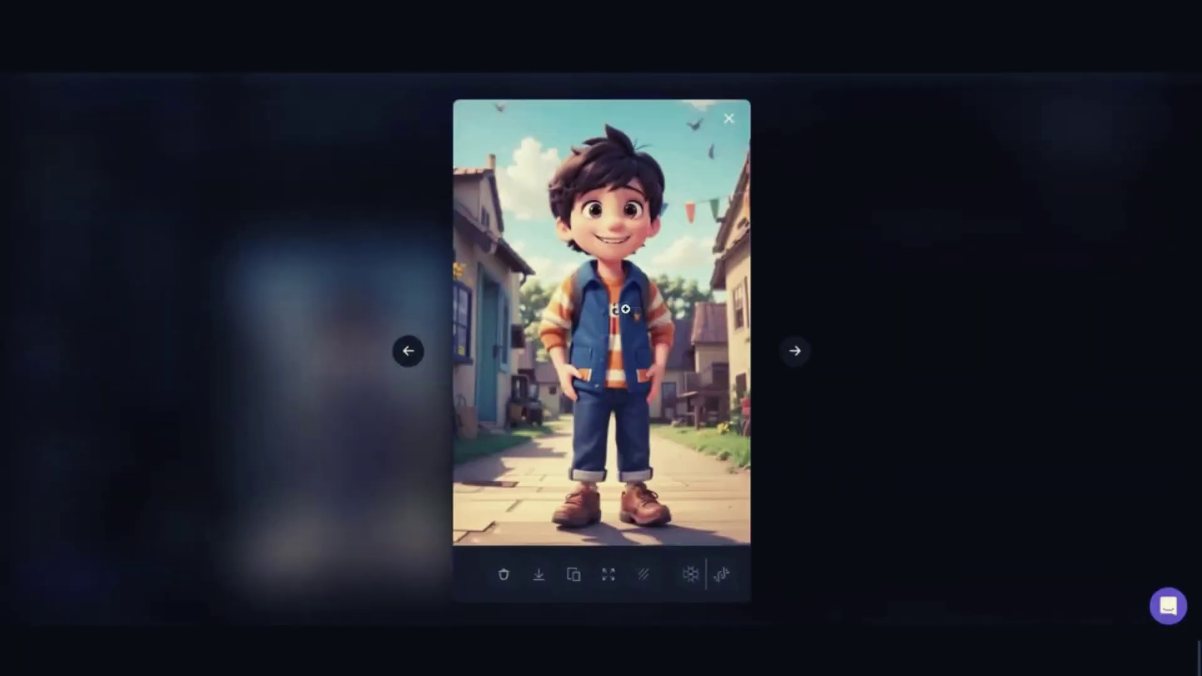
click(625, 309)
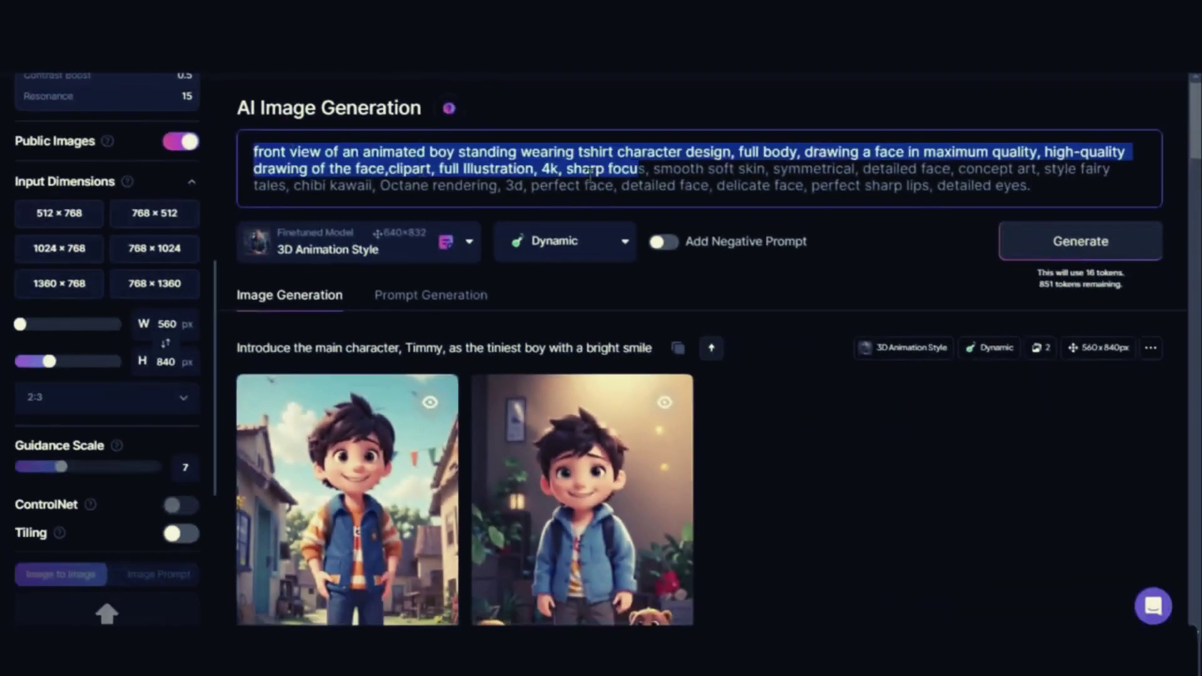
Generate from the detailed boy prompt and view the second boy image enlarged
click(1042, 252)
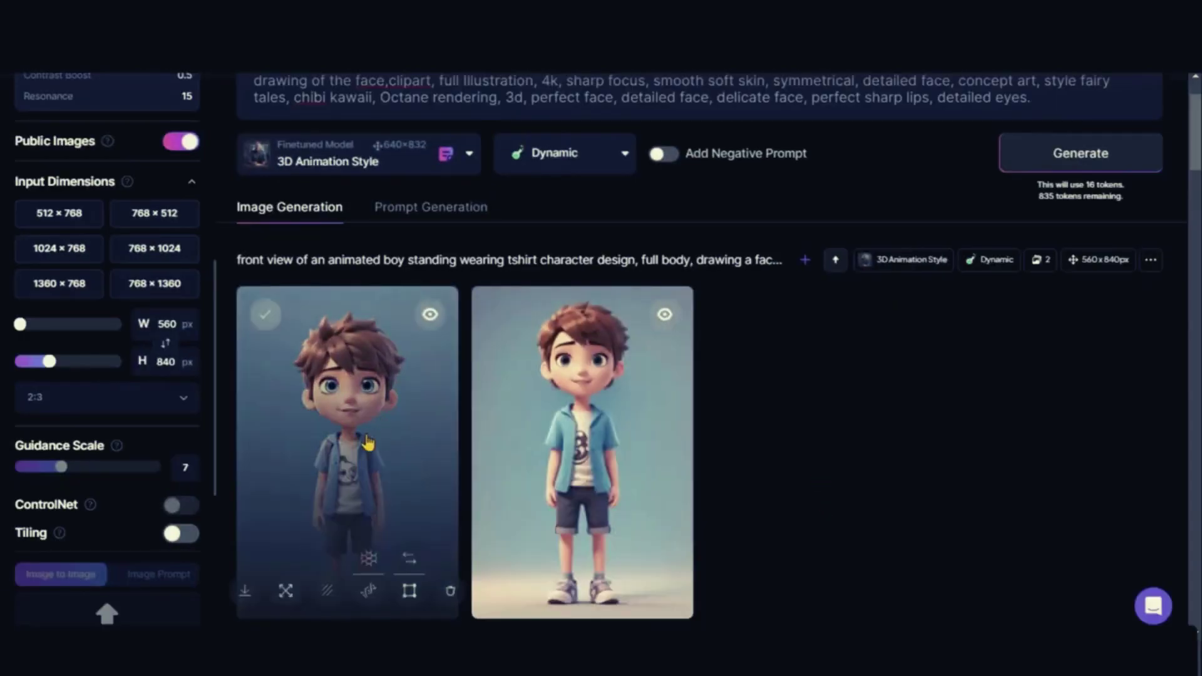
click(640, 346)
scroll(639, 347, down, 4)
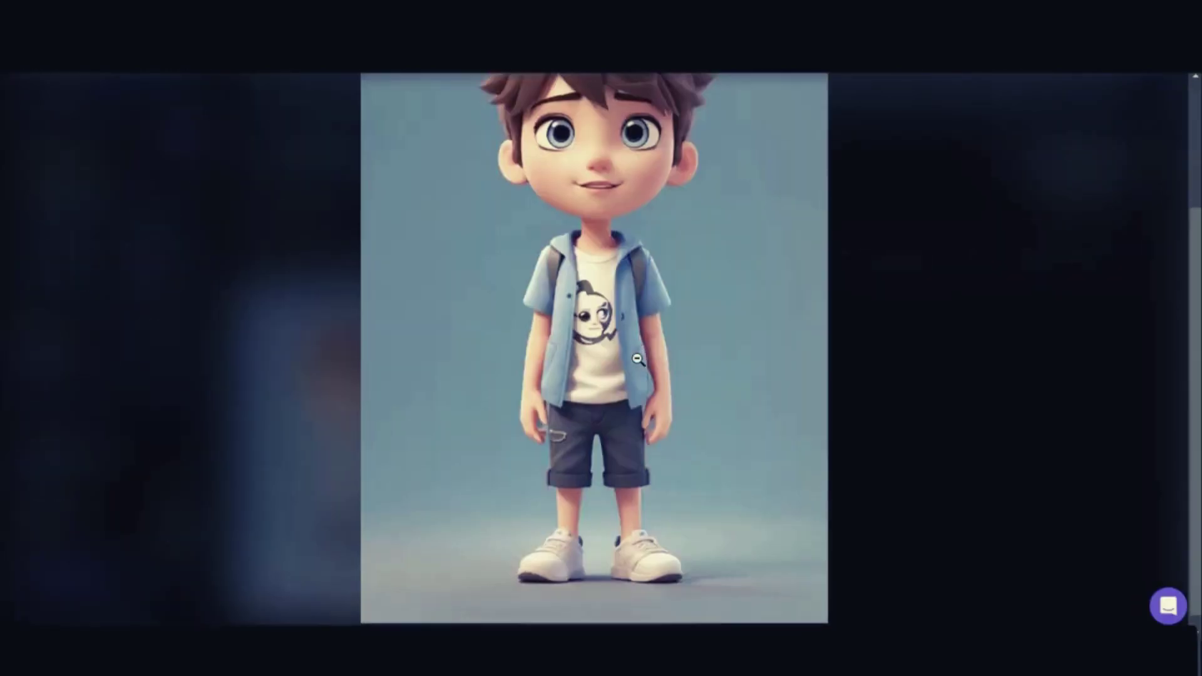
scroll(776, 252, up, 3)
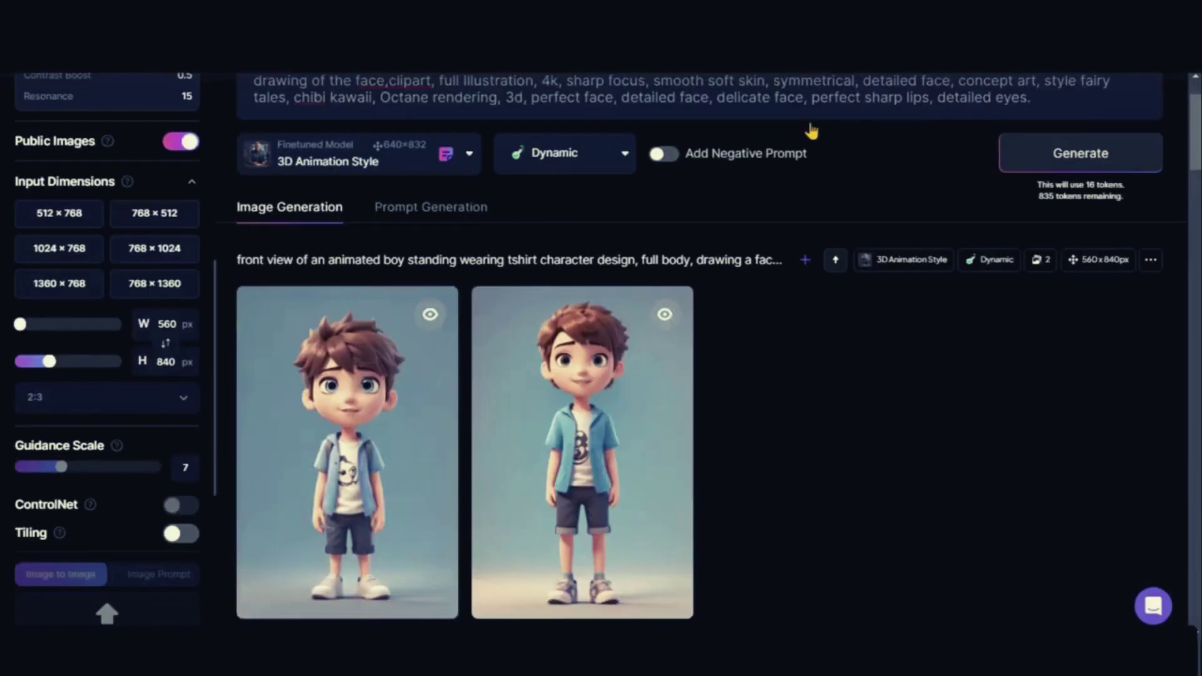
click(347, 451)
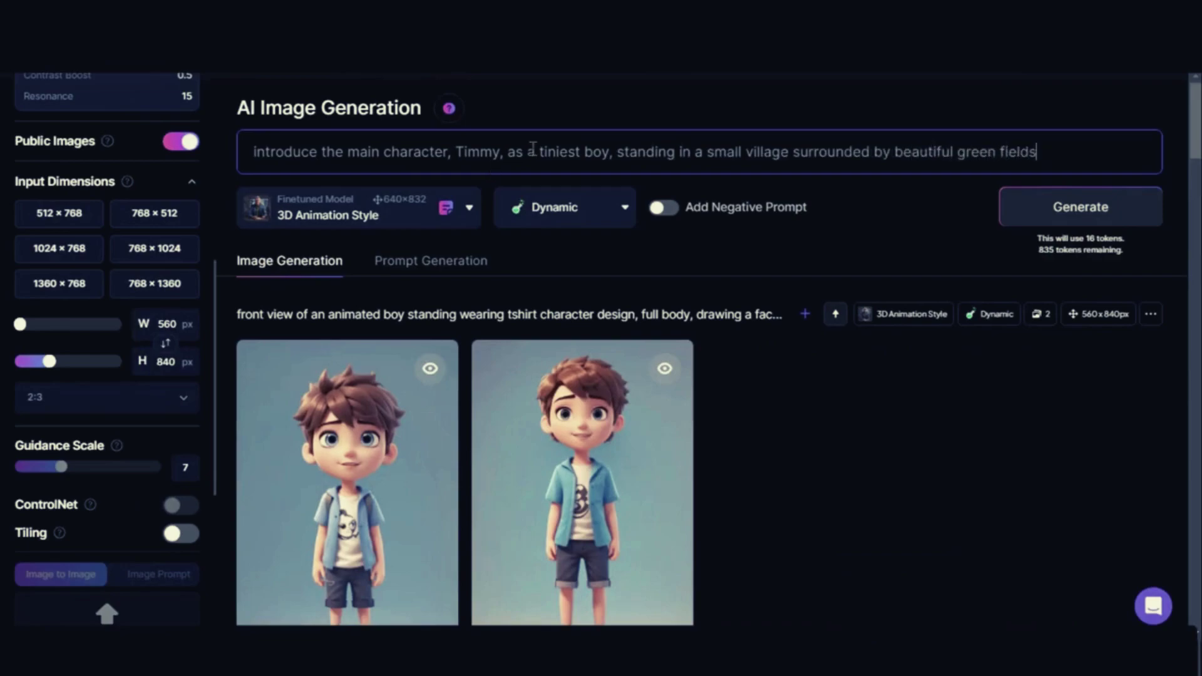
Complete the Timmy prompt with swaying trees, 3d, illustration and generate images
text(waying trees, pixar style, clipart, animated background, high quality,)
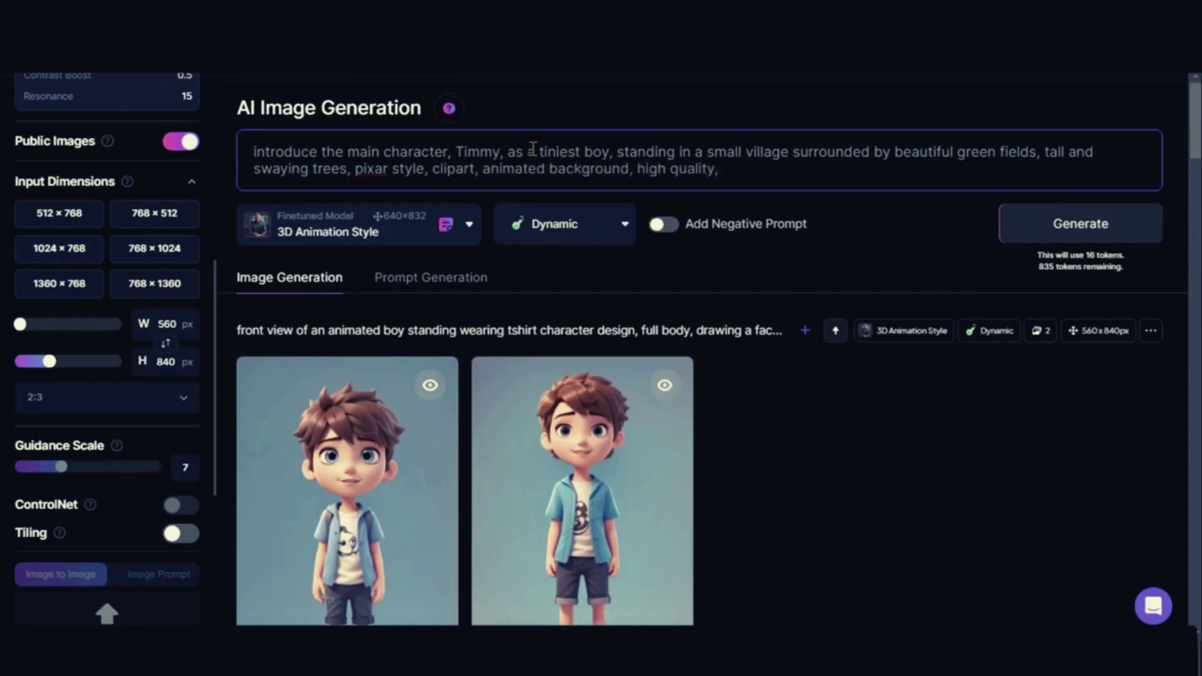
text(3d, illustration)
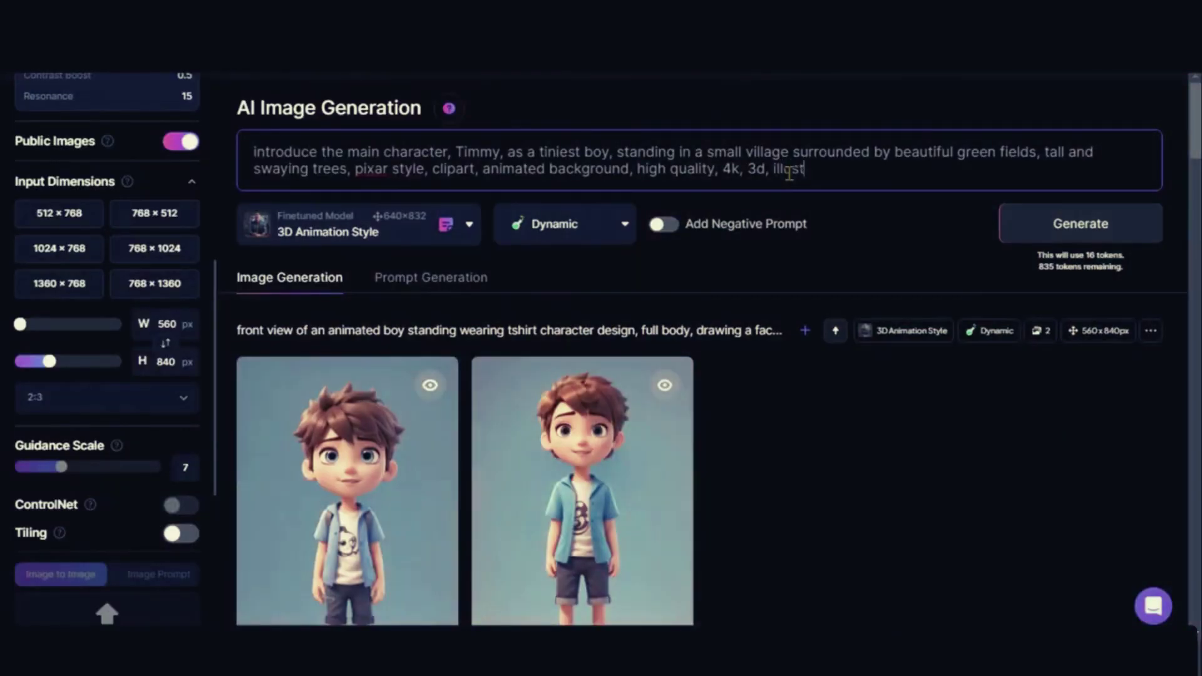
click(1046, 233)
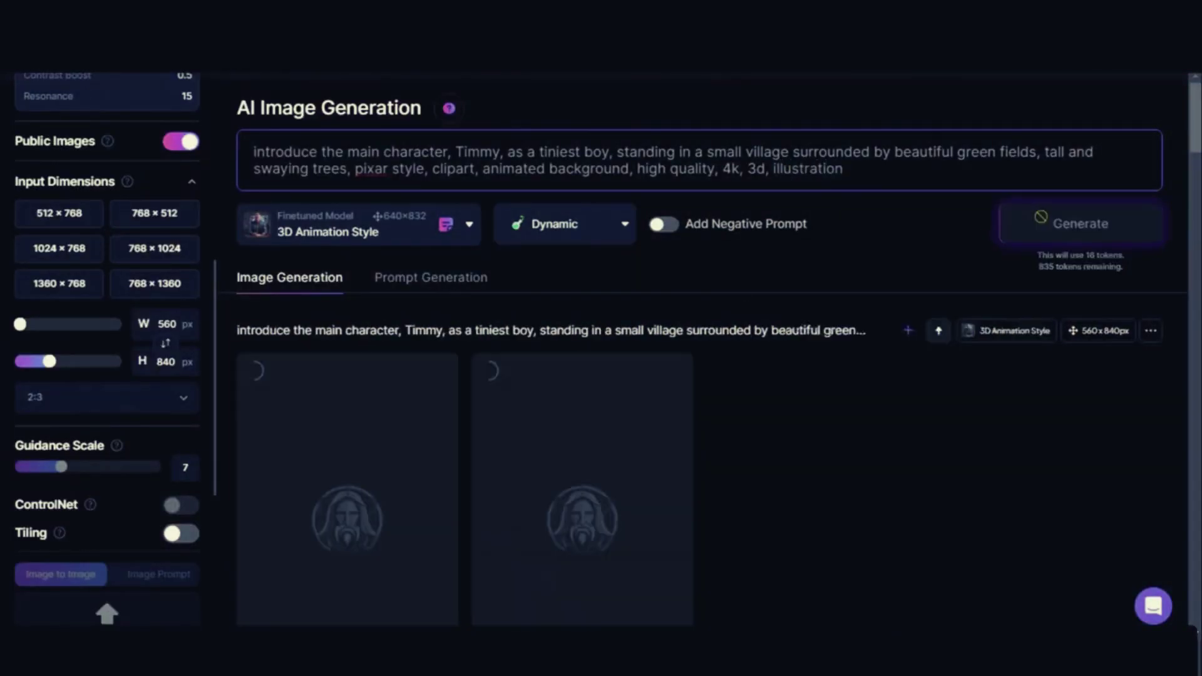
scroll(81, 408, down, 2)
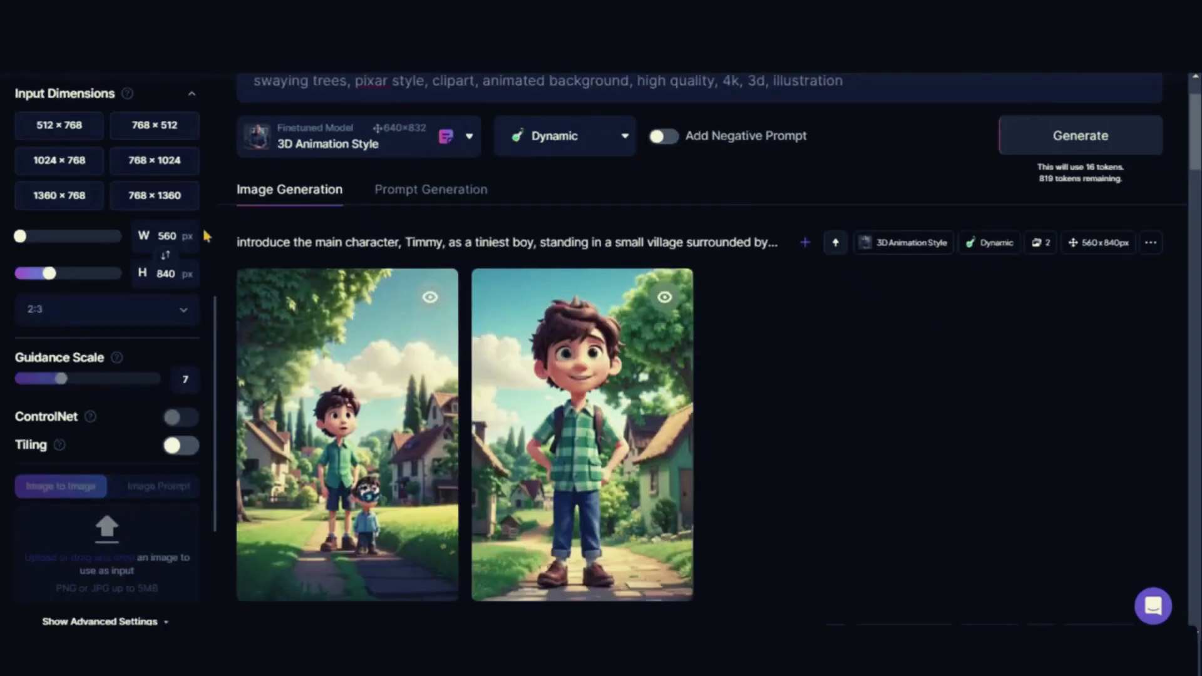
Change the aspect ratio to 16:9 widescreen (912×512)
click(136, 322)
click(37, 426)
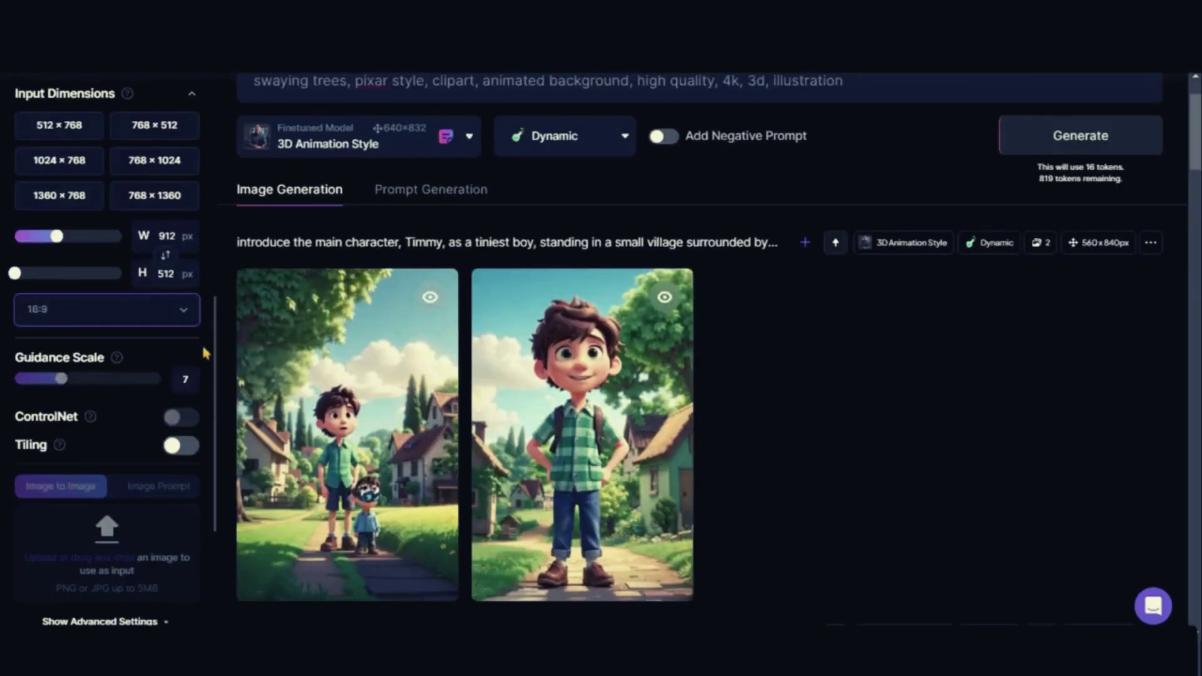
scroll(1015, 307, up, 2)
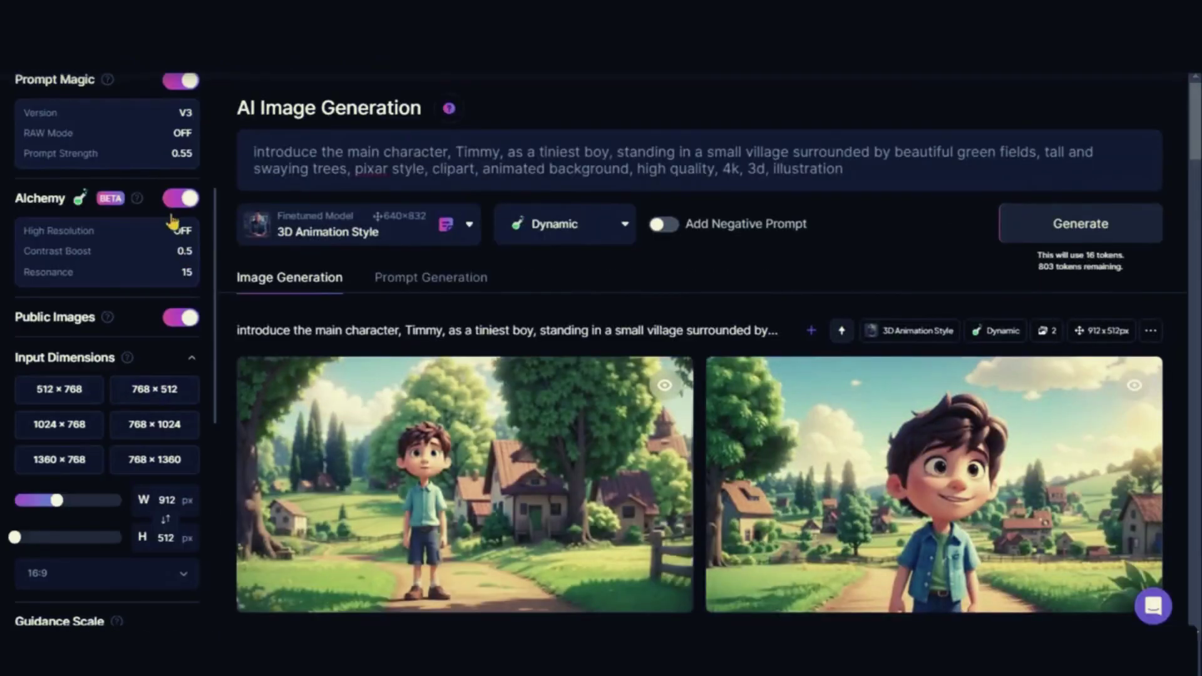
Turn off Alchemy and Prompt Magic
click(172, 199)
scroll(68, 410, down, 5)
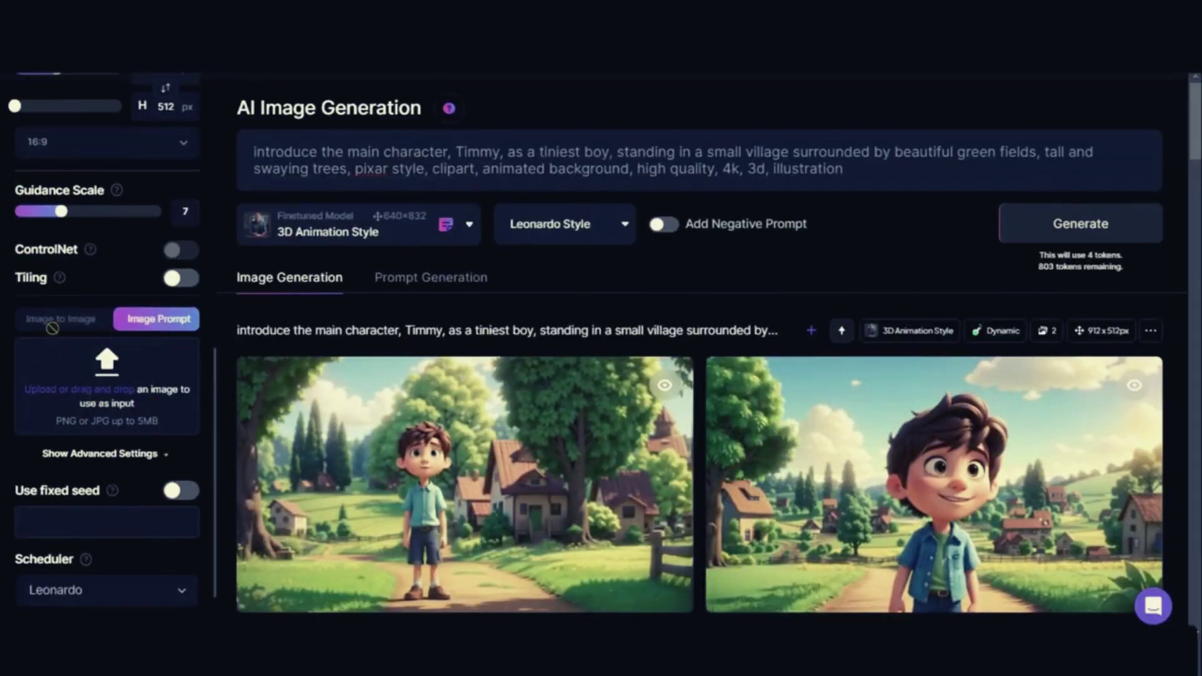
scroll(67, 320, up, 7)
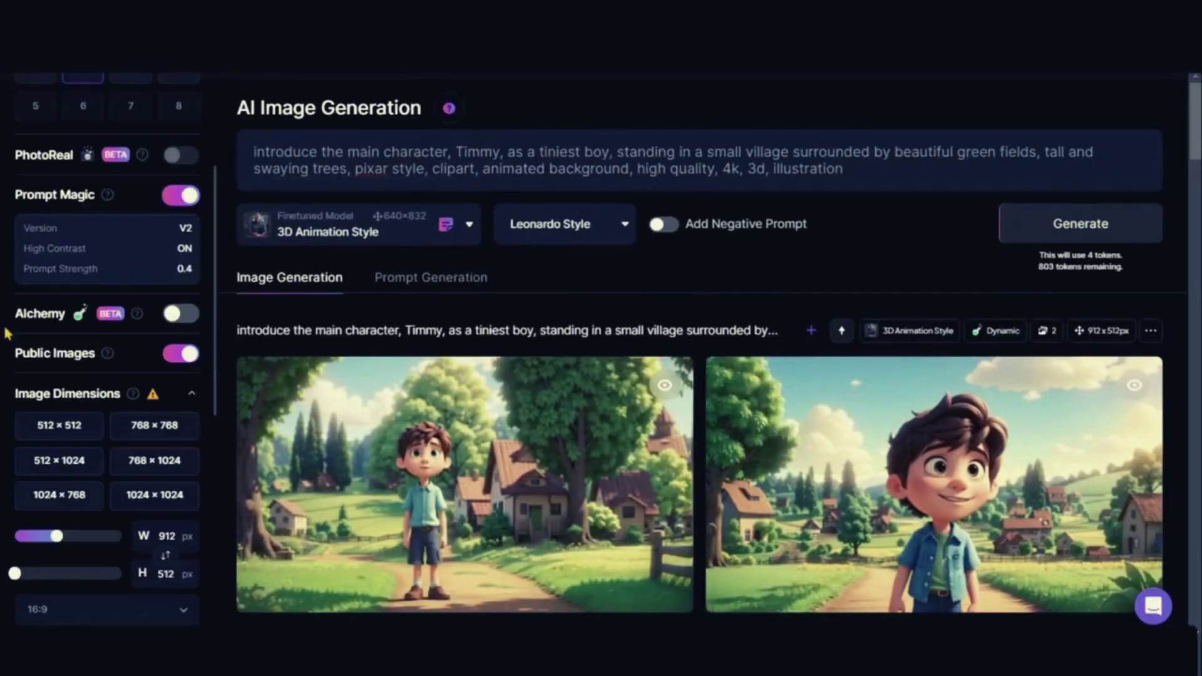
click(177, 198)
scroll(63, 284, down, 8)
Use the standing-Timmy image as Image to Image input and replace 'standing' with 'playing with a football'
click(155, 224)
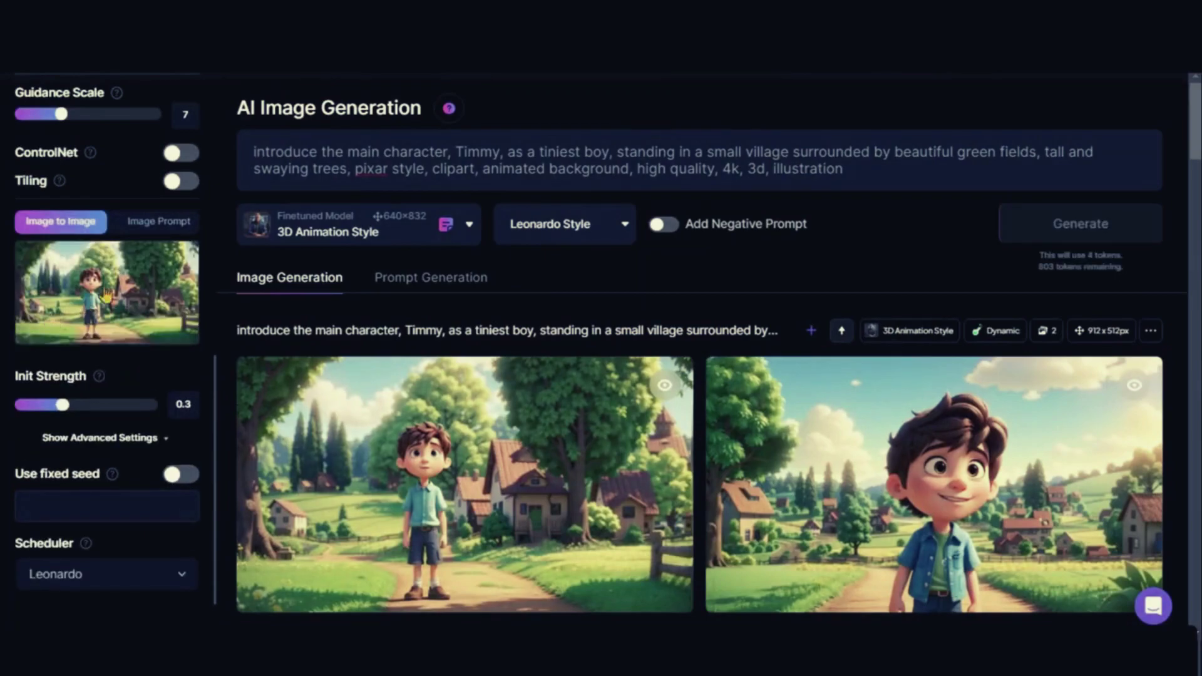
click(618, 152)
text(playing with a football)
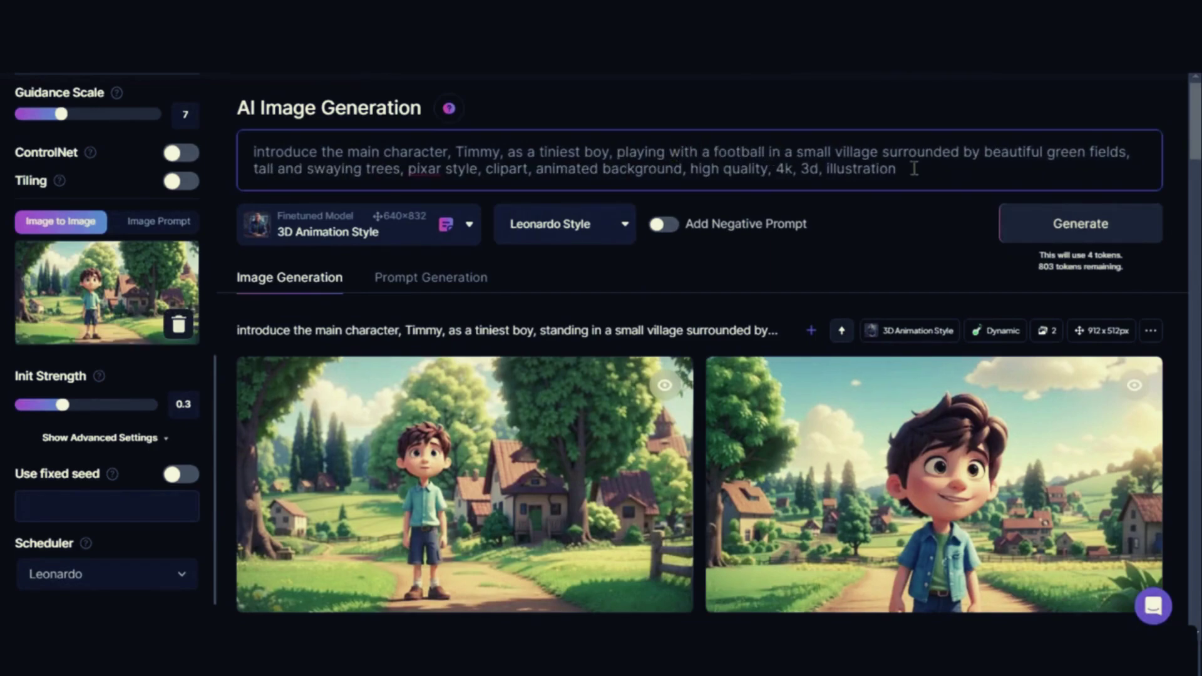
Keep Leonardo Style and generate images of Timmy playing with a football
click(586, 231)
click(550, 260)
scroll(107, 313, up, 5)
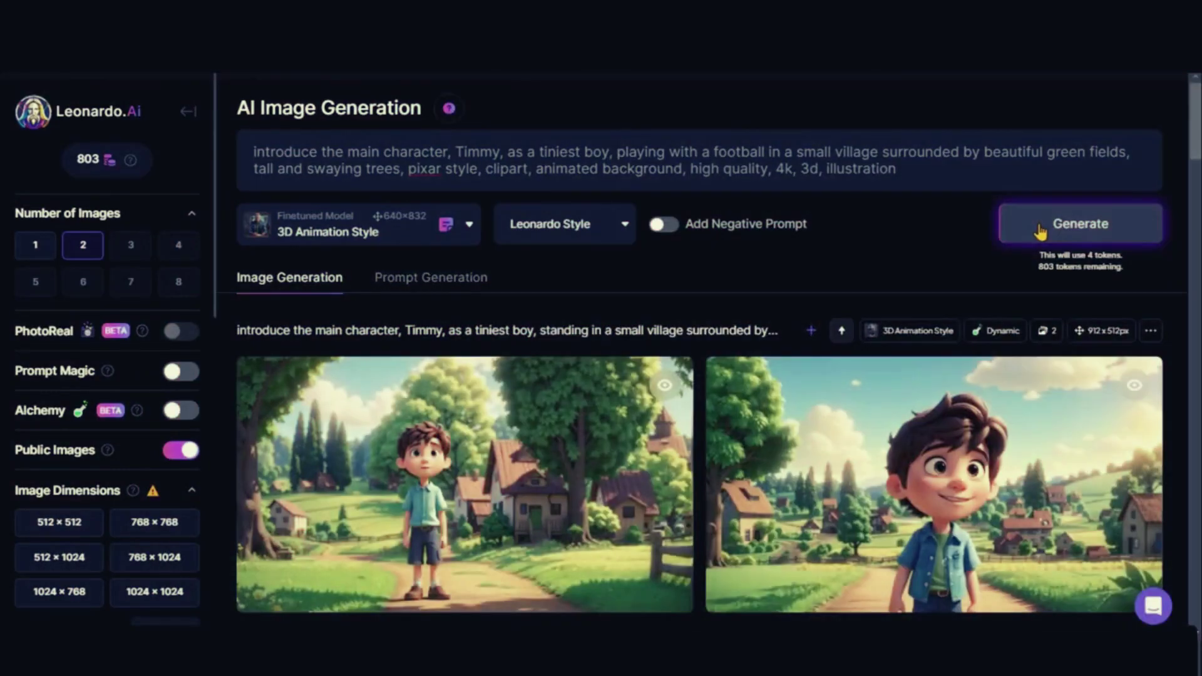
click(1039, 231)
scroll(796, 285, down, 4)
scroll(692, 291, up, 4)
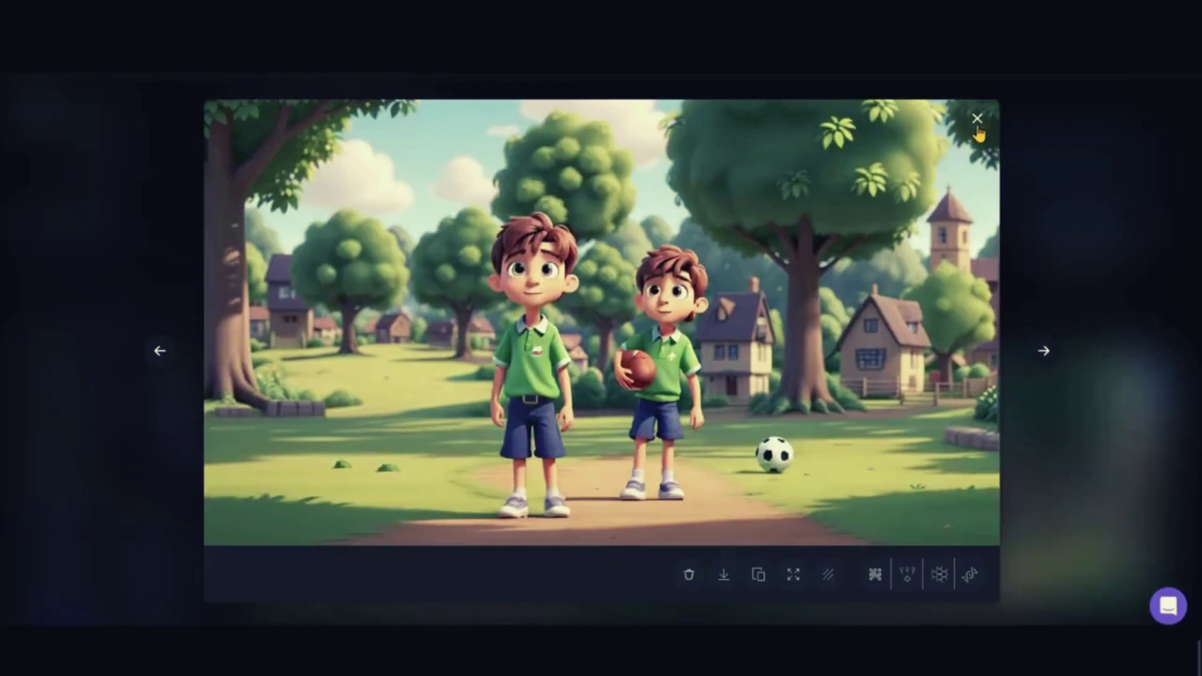
Enable a negative prompt and start listing 'deformed' body terms
click(977, 119)
click(662, 223)
text(deformed body, extra body parts, 2 heads, 2 faces, extra hands)
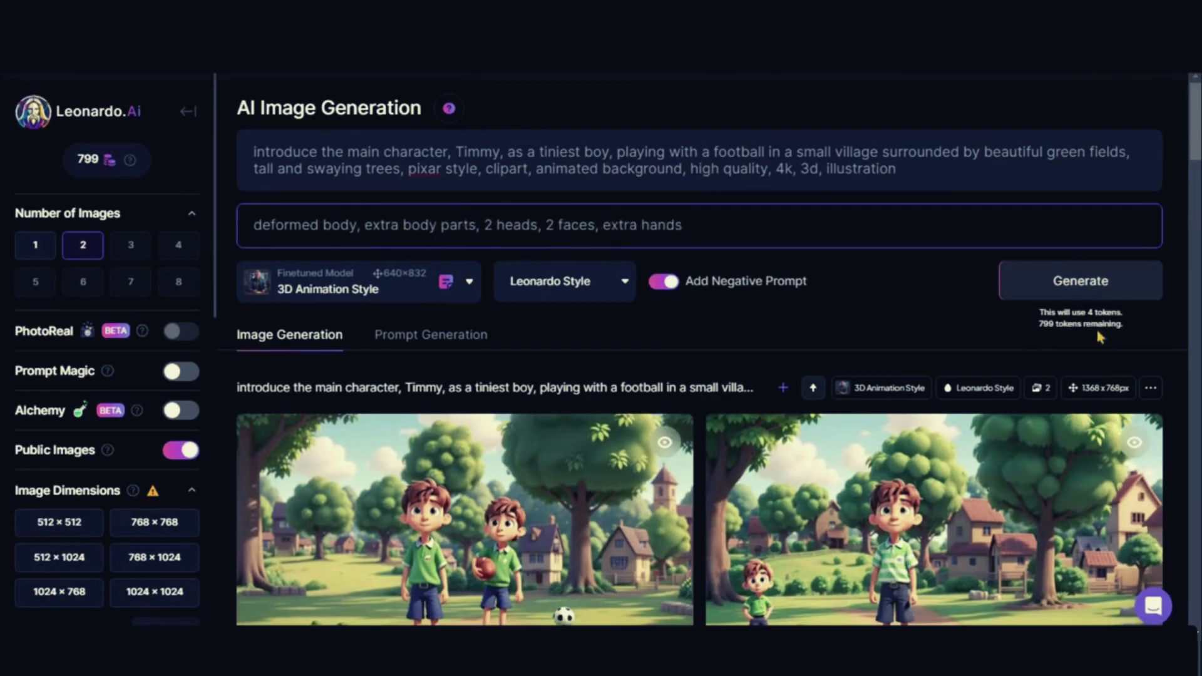
Regenerate the football images with the negative prompt and browse both results enlarged
click(1088, 283)
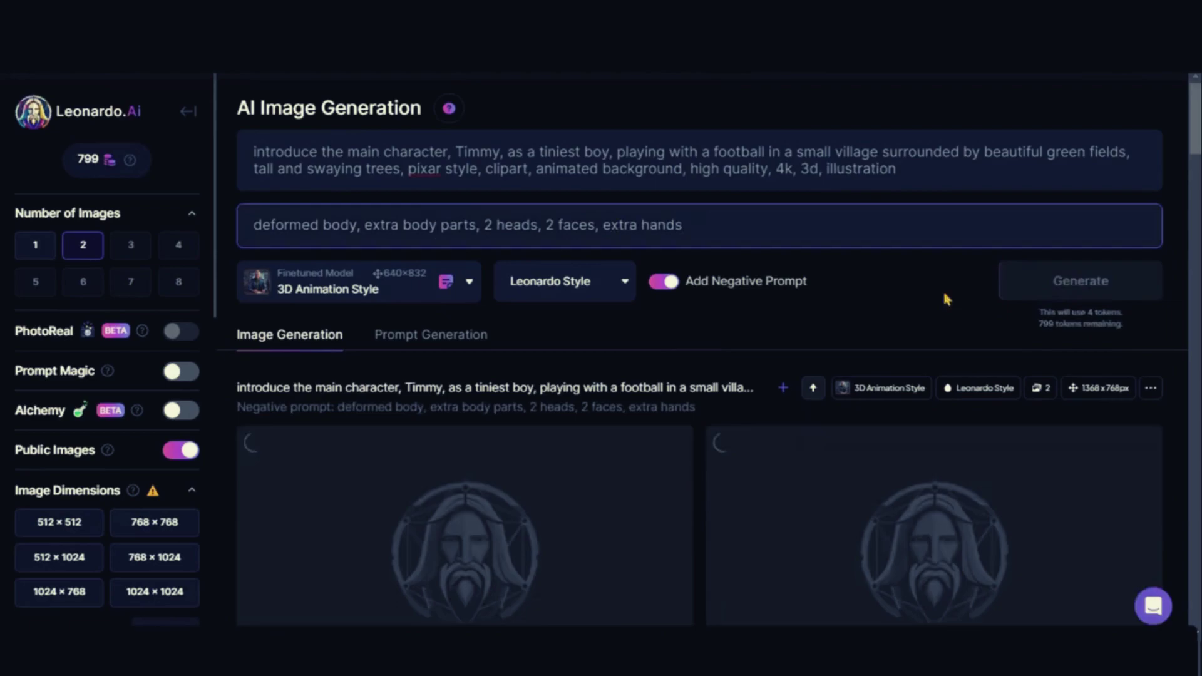
scroll(907, 300, down, 2)
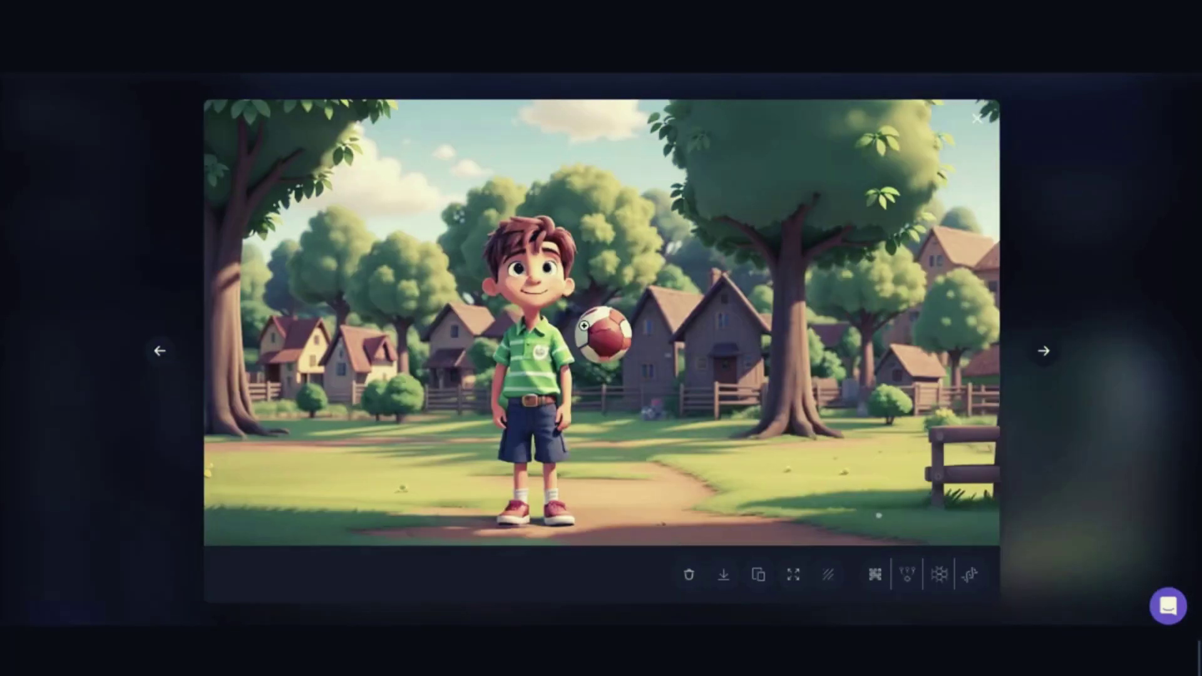
click(1043, 351)
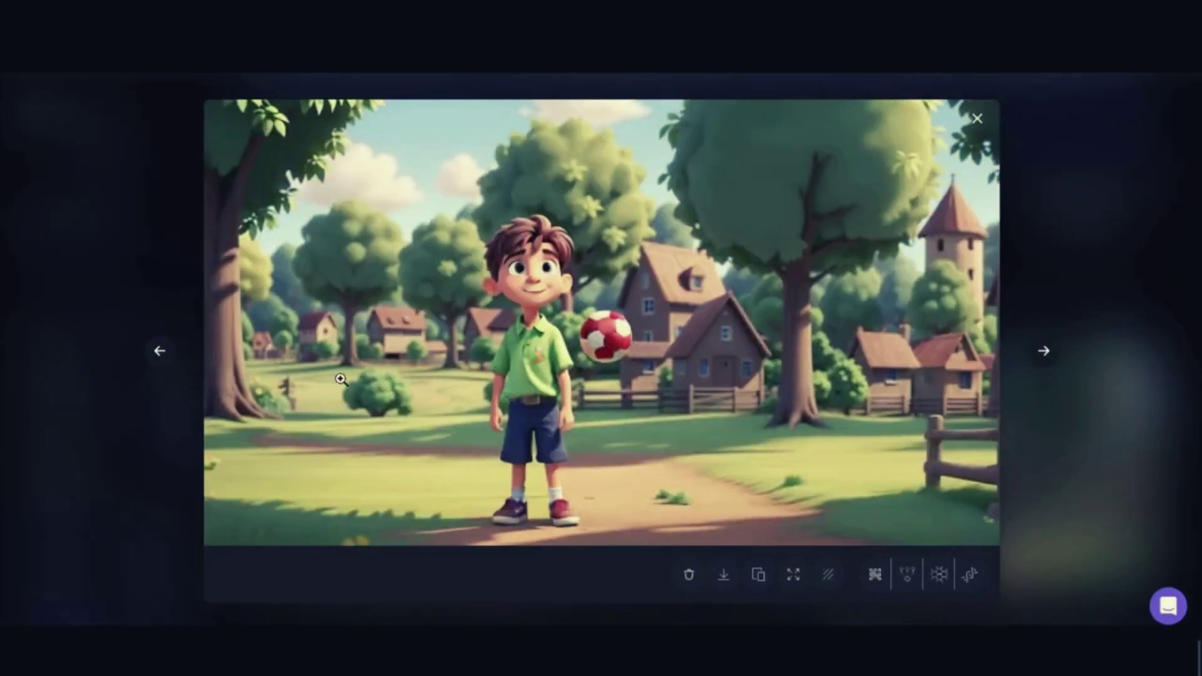
click(159, 351)
click(1050, 266)
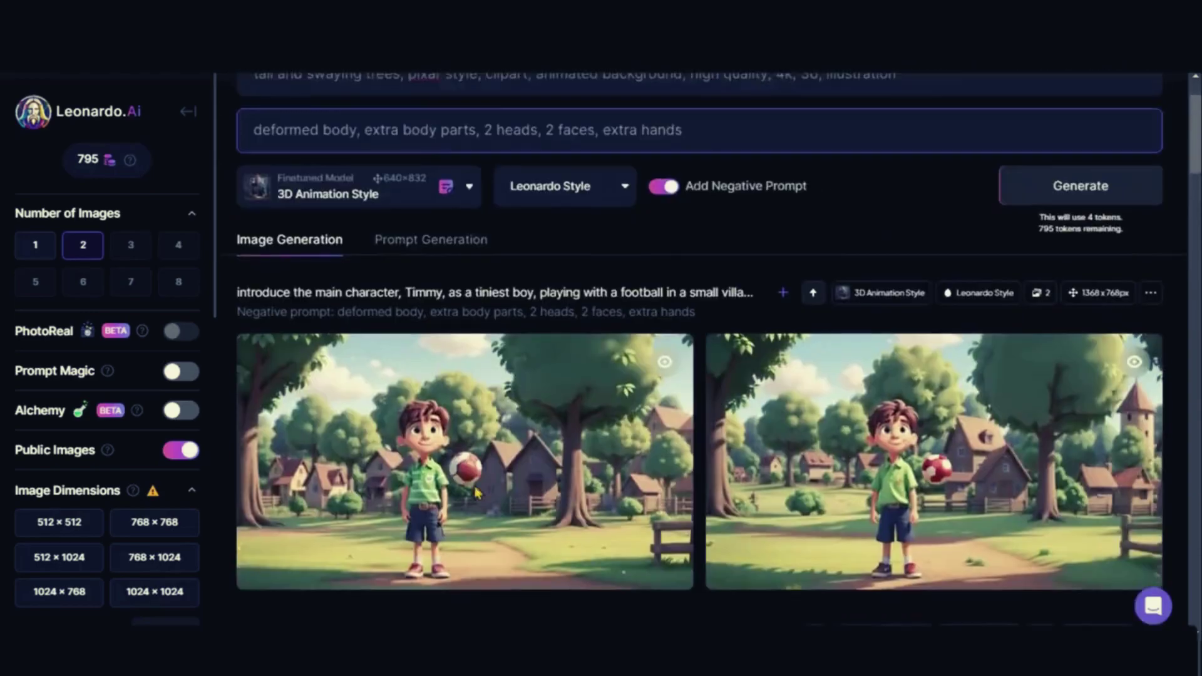
scroll(709, 472, down, 5)
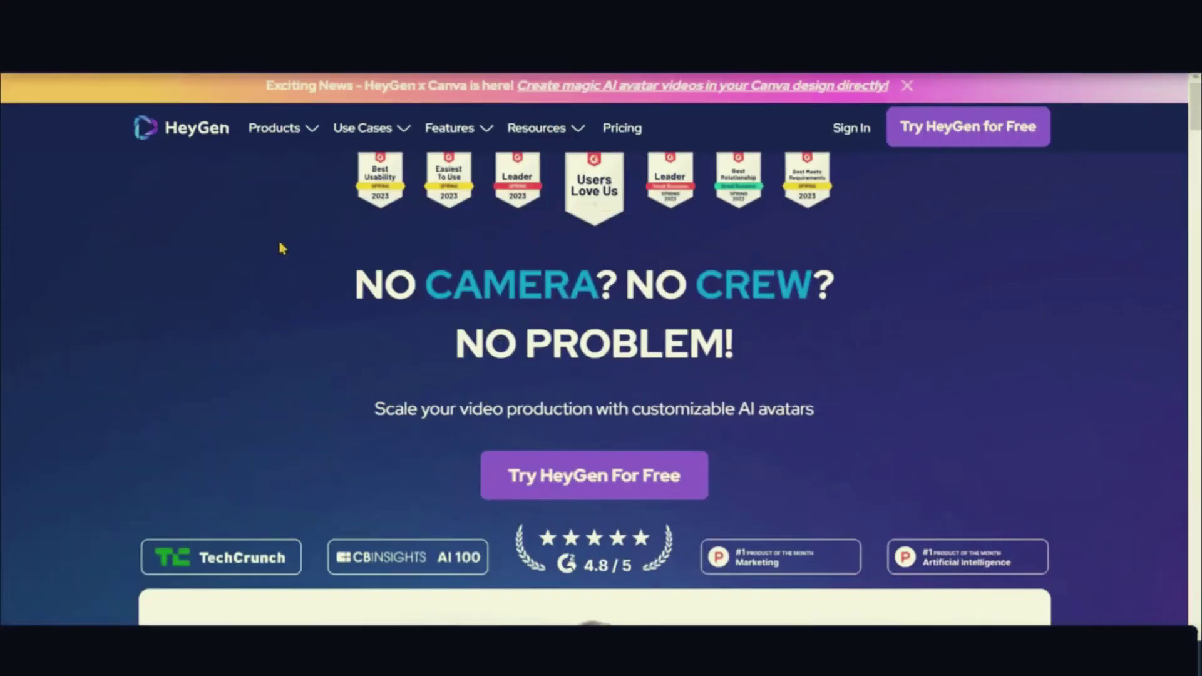
Check HeyGen's Free plan 1-min max duration, then scroll the Home dashboard's avatar library
scroll(280, 249, down, 5)
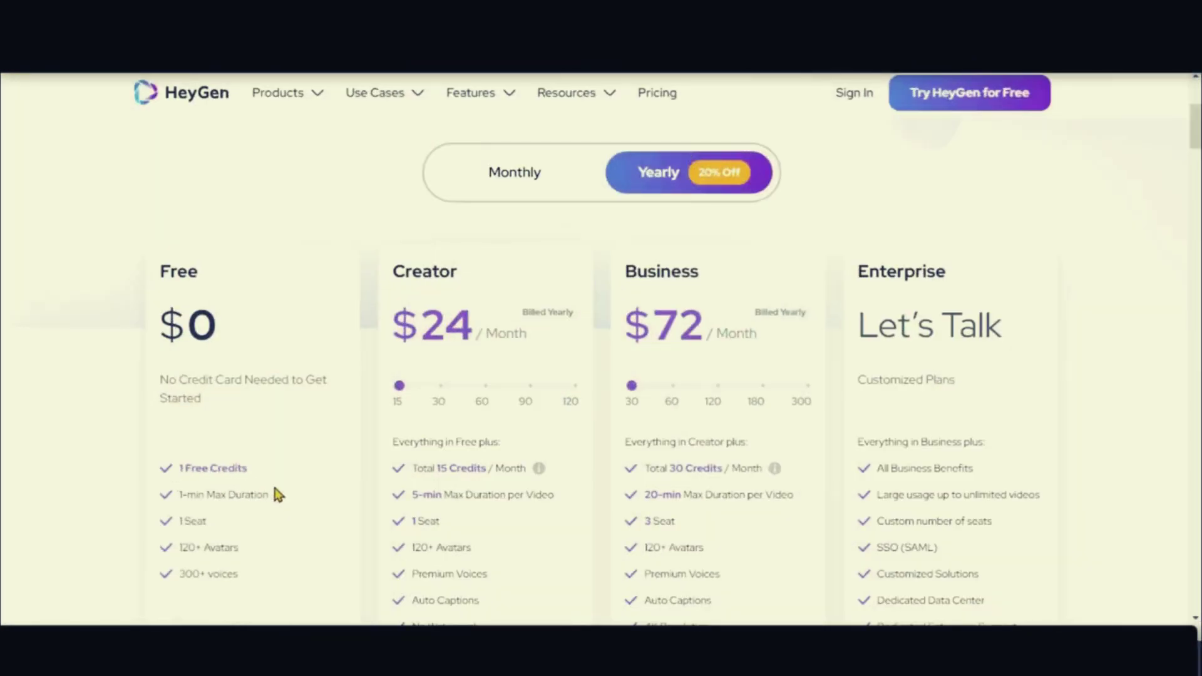
drag(268, 495, 183, 495)
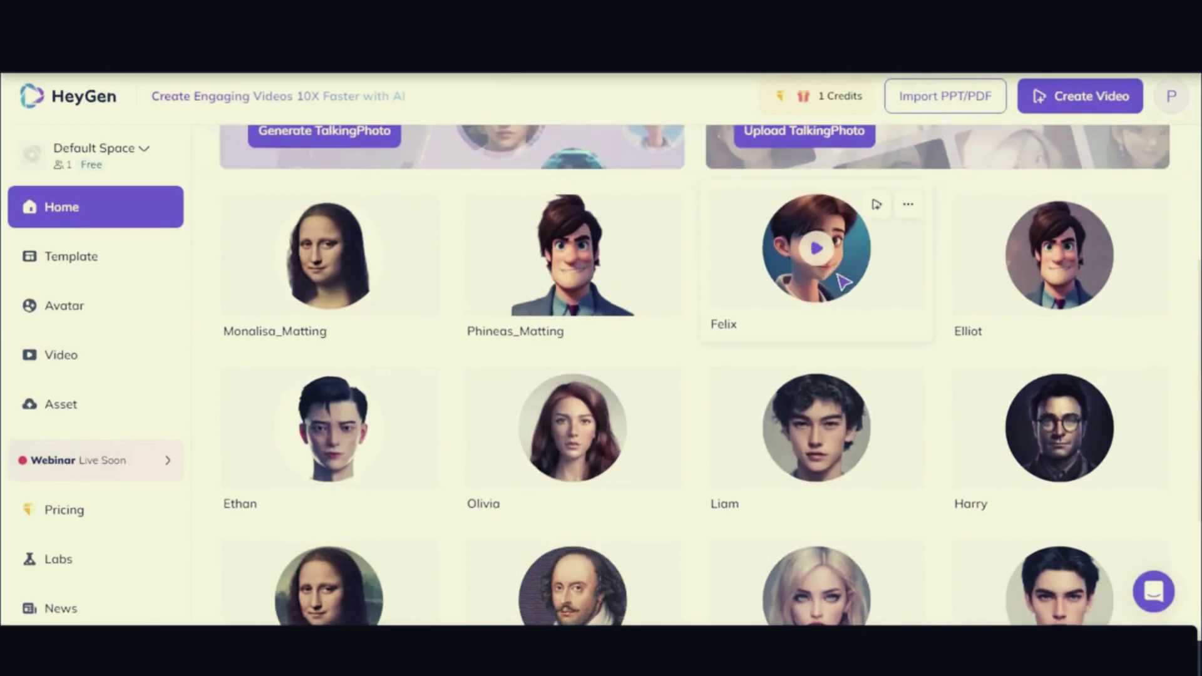
scroll(760, 313, up, 4)
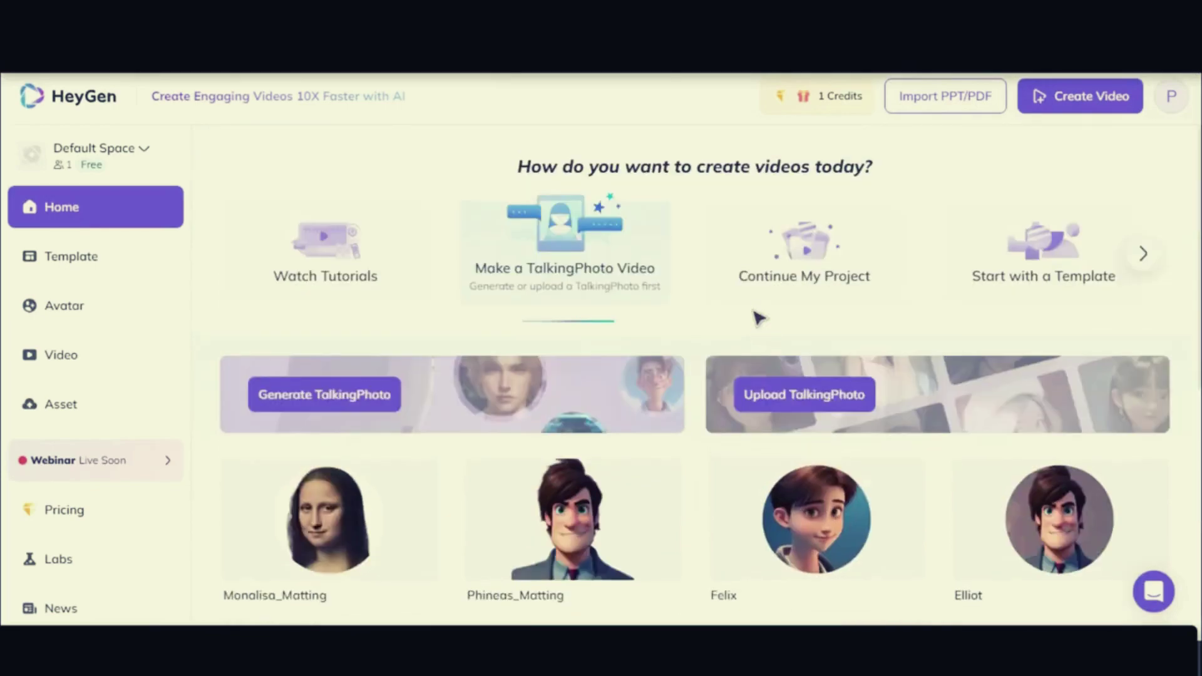
scroll(759, 319, down, 4)
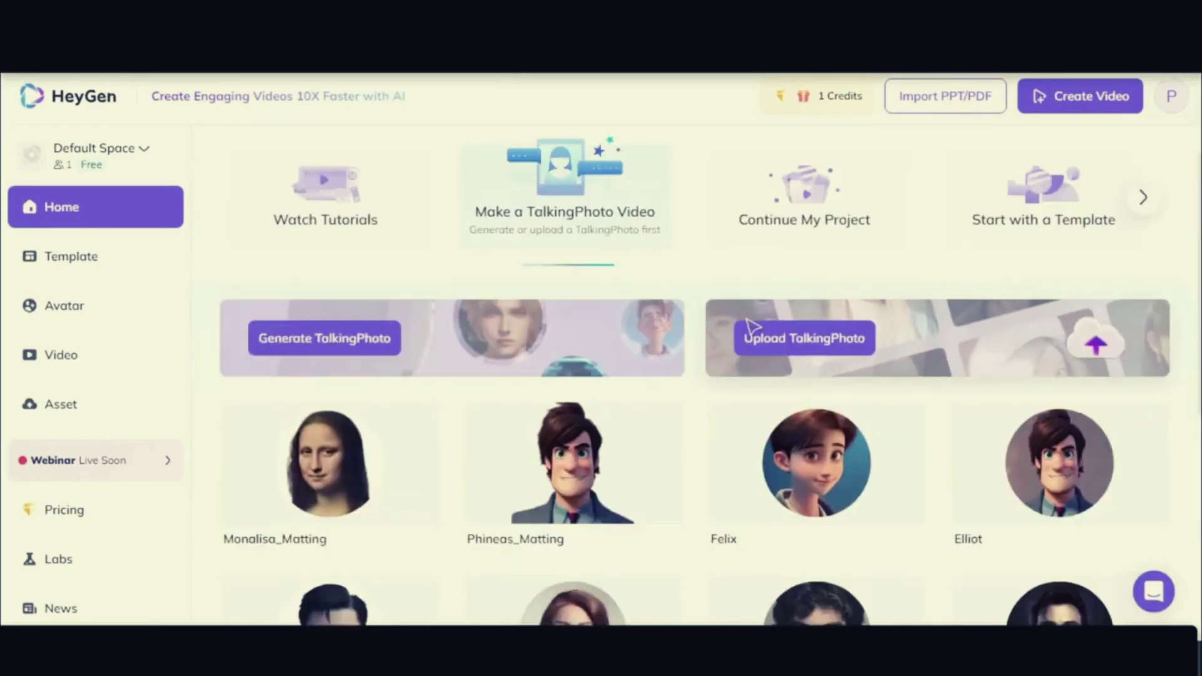
scroll(804, 305, down, 3)
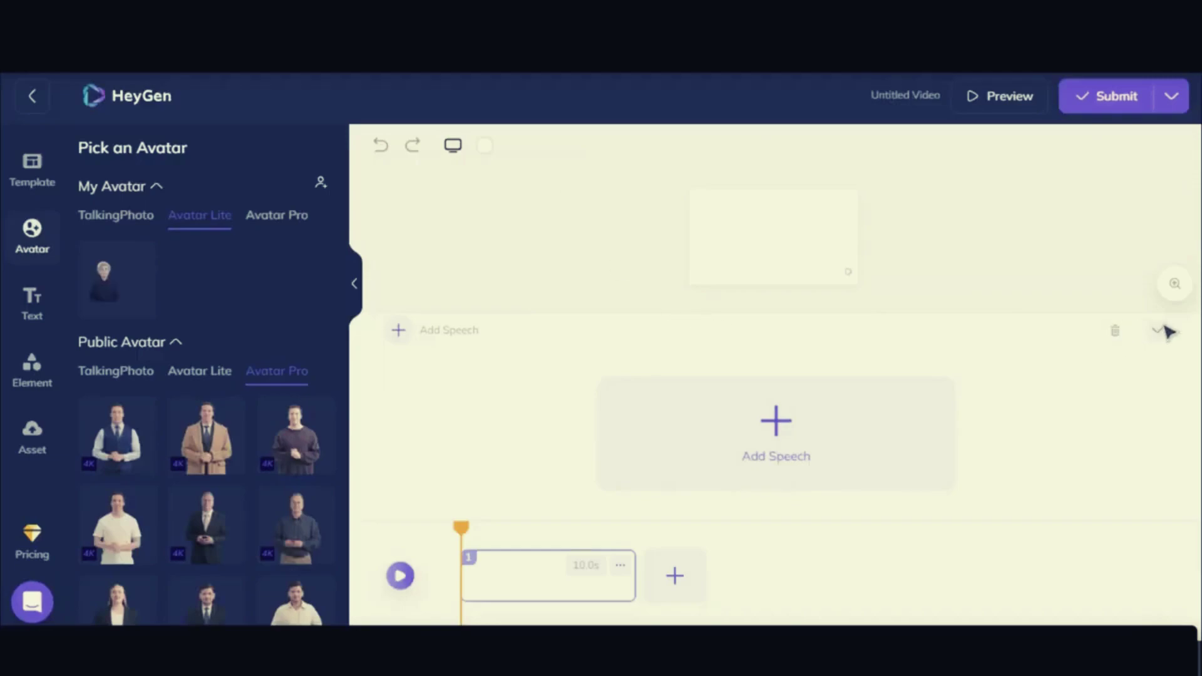
Place the uploaded boy avatar on the enlarged HeyGen canvas
click(1165, 328)
scroll(204, 476, down, 5)
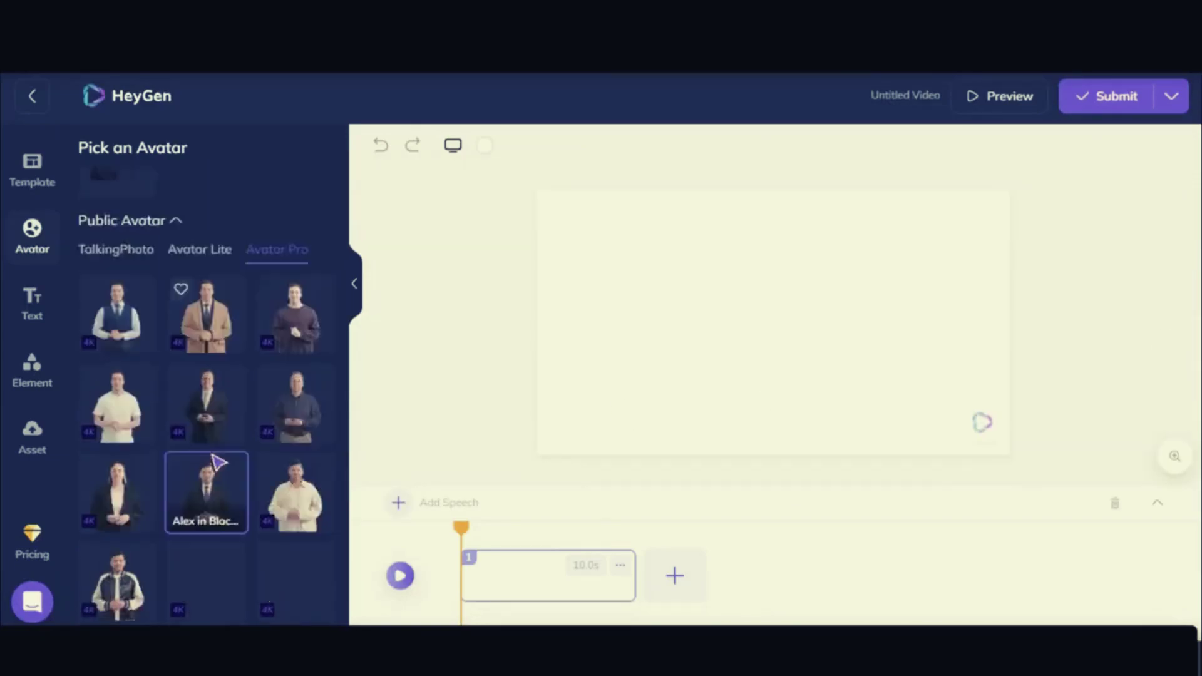
scroll(194, 441, down, 5)
click(207, 382)
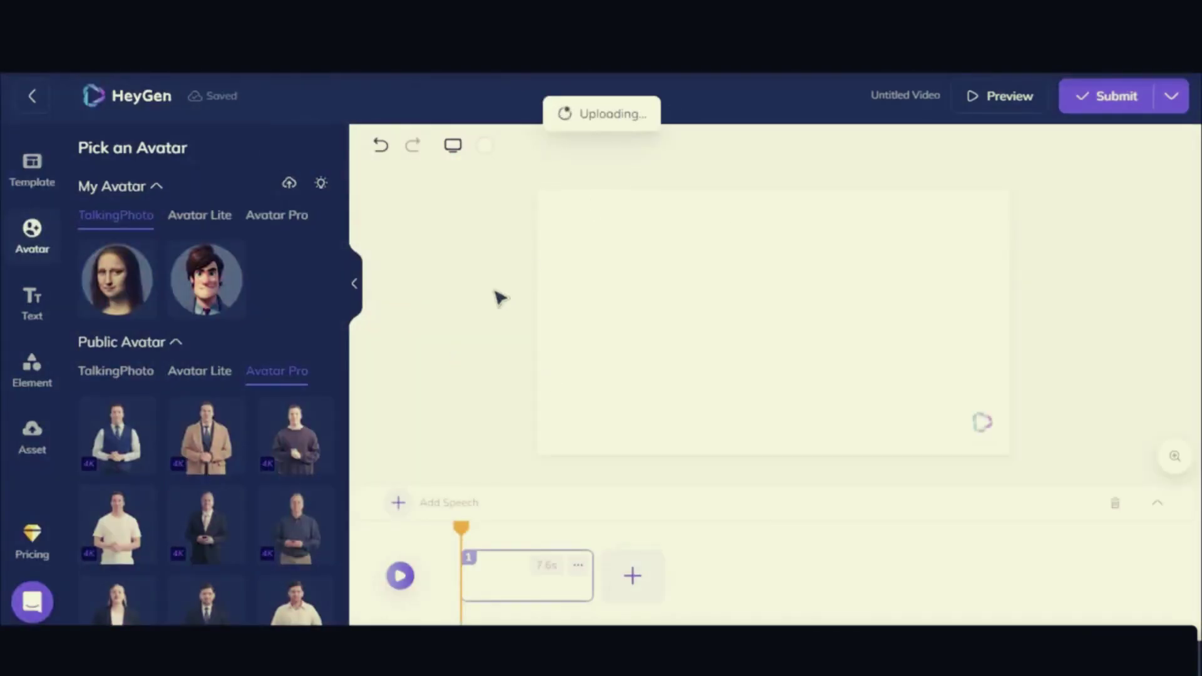
click(117, 278)
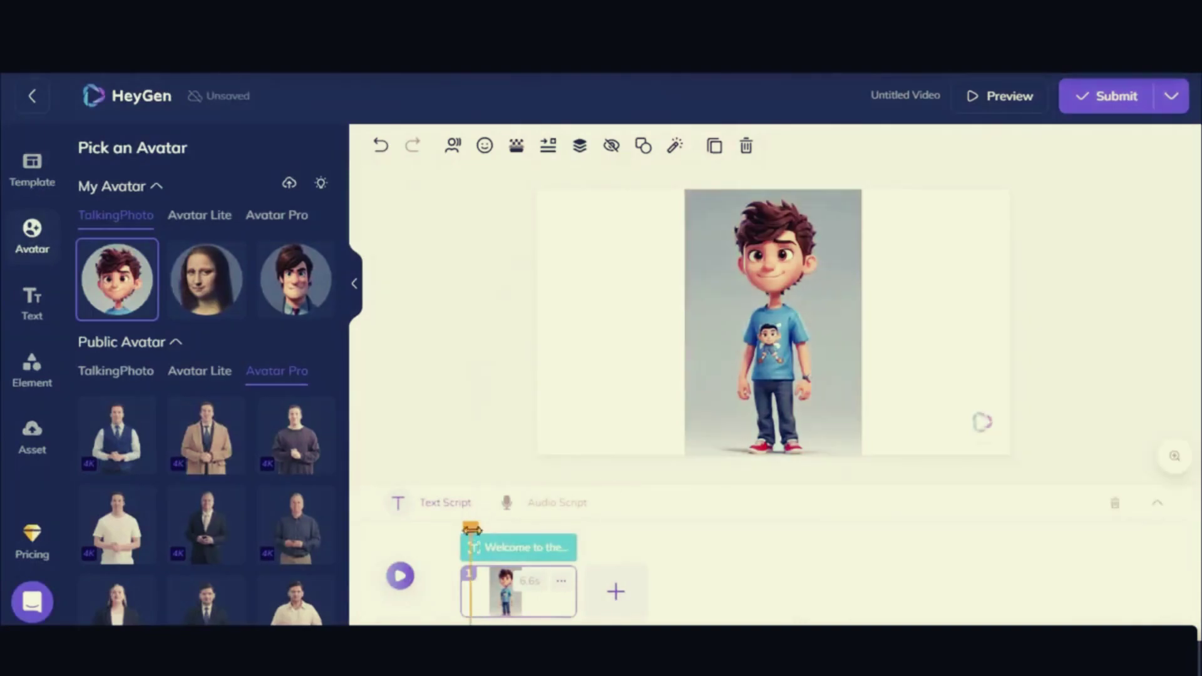
Preview the talking boy and submit the video for rendering
click(400, 576)
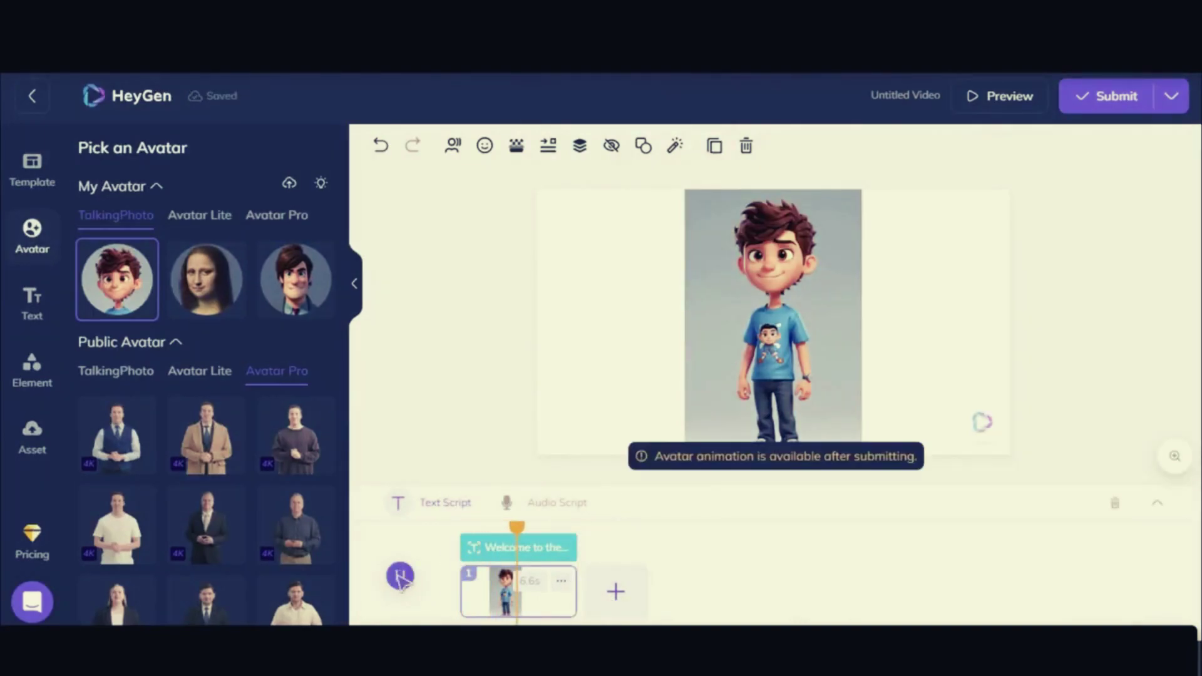
click(1102, 105)
click(682, 421)
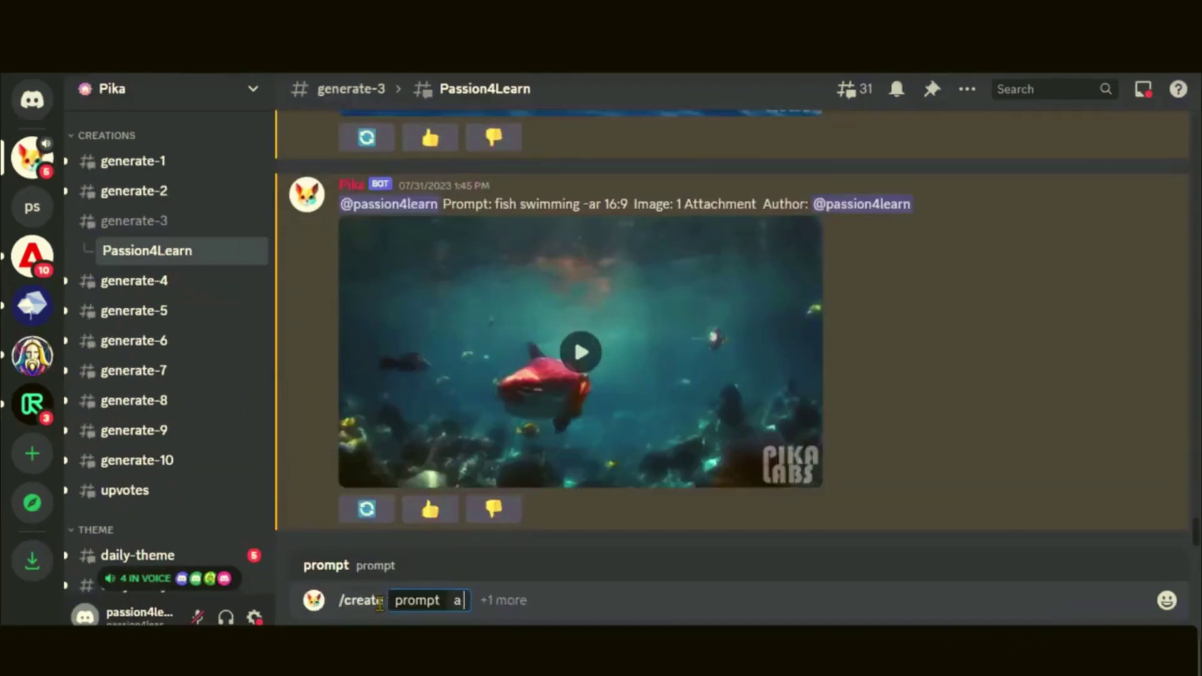
Send the Pika /create prompt of a boy playing with a football, with -ar 16:9
key(BackSpace)
key(BackSpace)
key(BackSpace)
key(BackSpace)
key(BackSpace)
key(BackSpace)
text(boy playing with a football in a small villa)
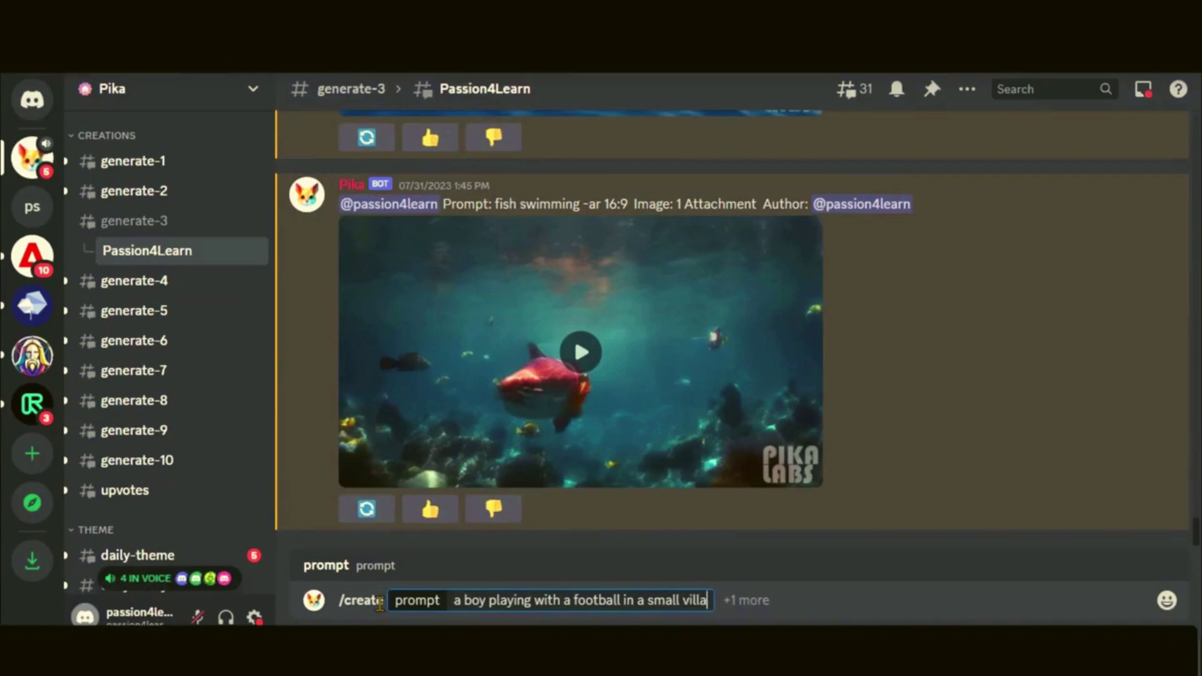
text(rounded by lush green fields, tall and sw)
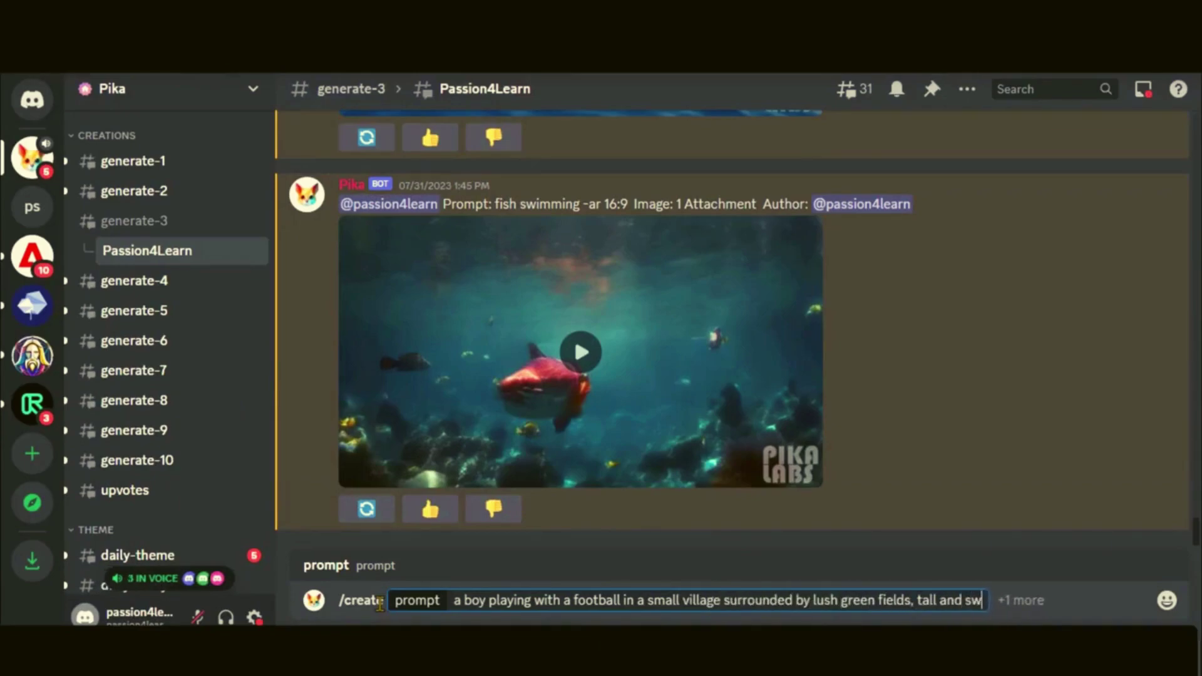
text(16:)
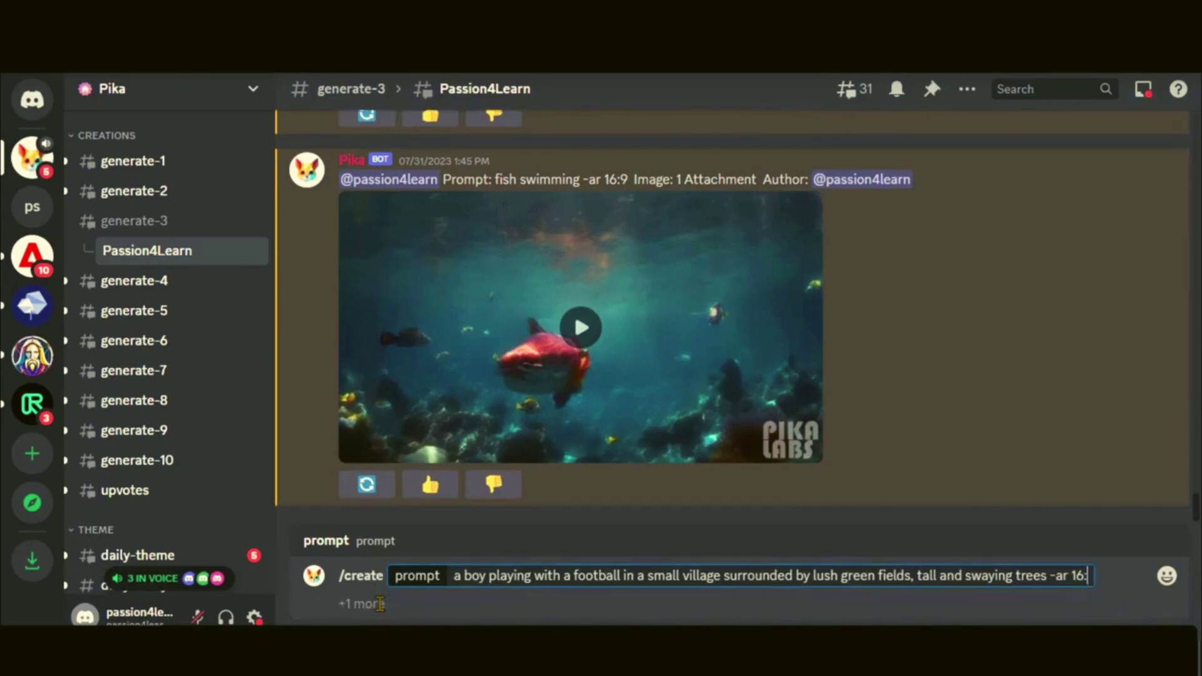
key(Return)
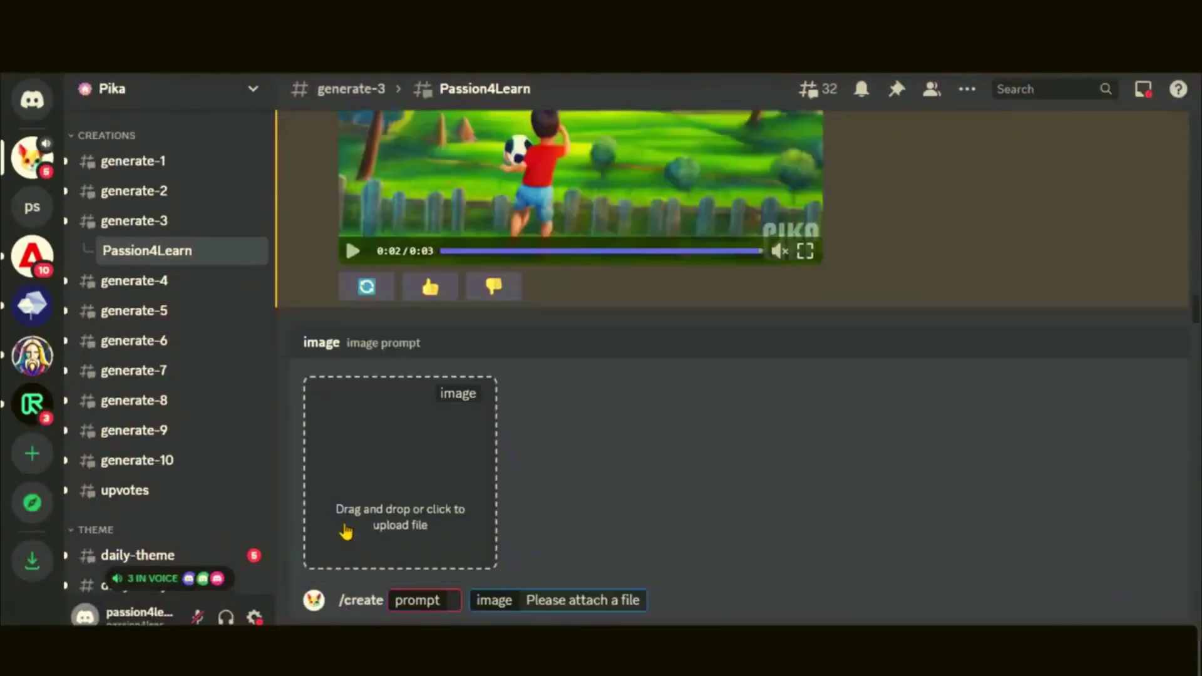
Attach the 3D_Animation_Style Timmy image to /create and send the prompt 'a boy is walking'
drag(345, 531, 412, 510)
click(456, 602)
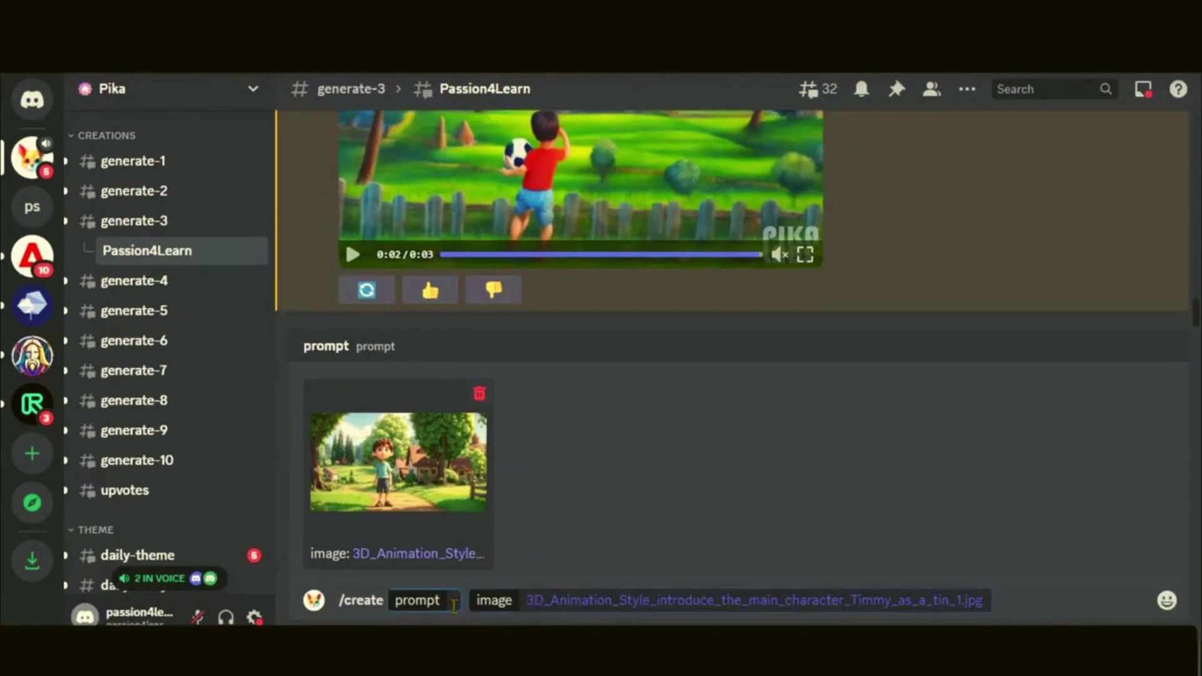
text(a boy is walking)
key(Return)
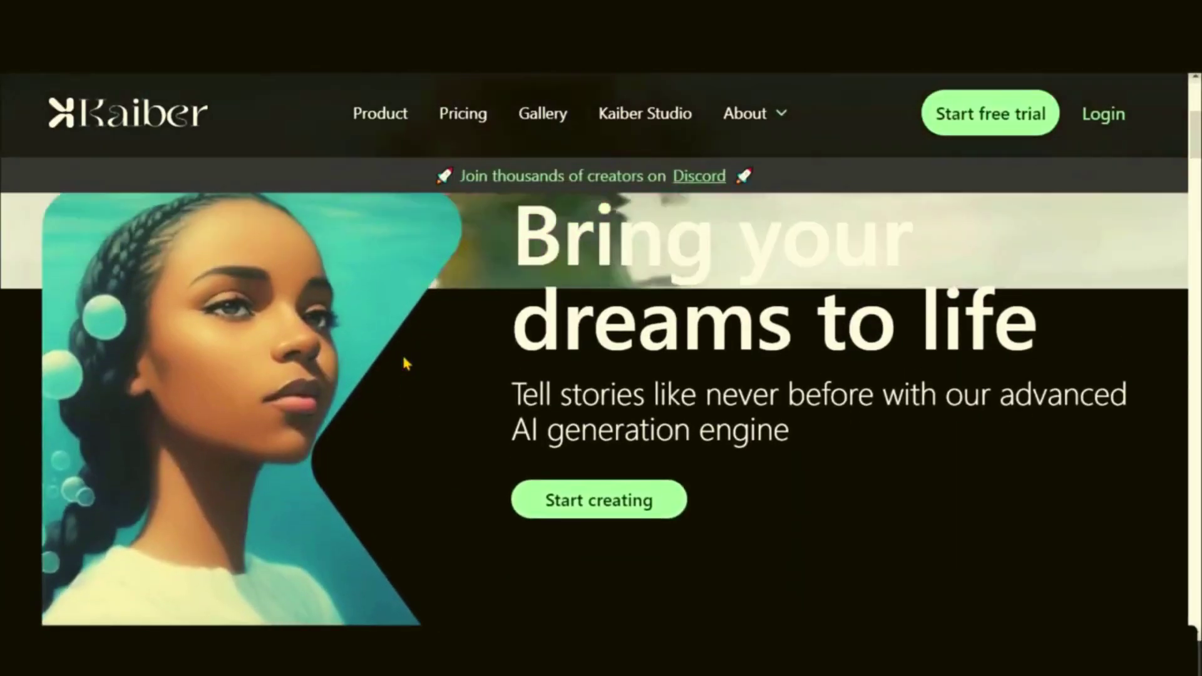
scroll(404, 362, down, 5)
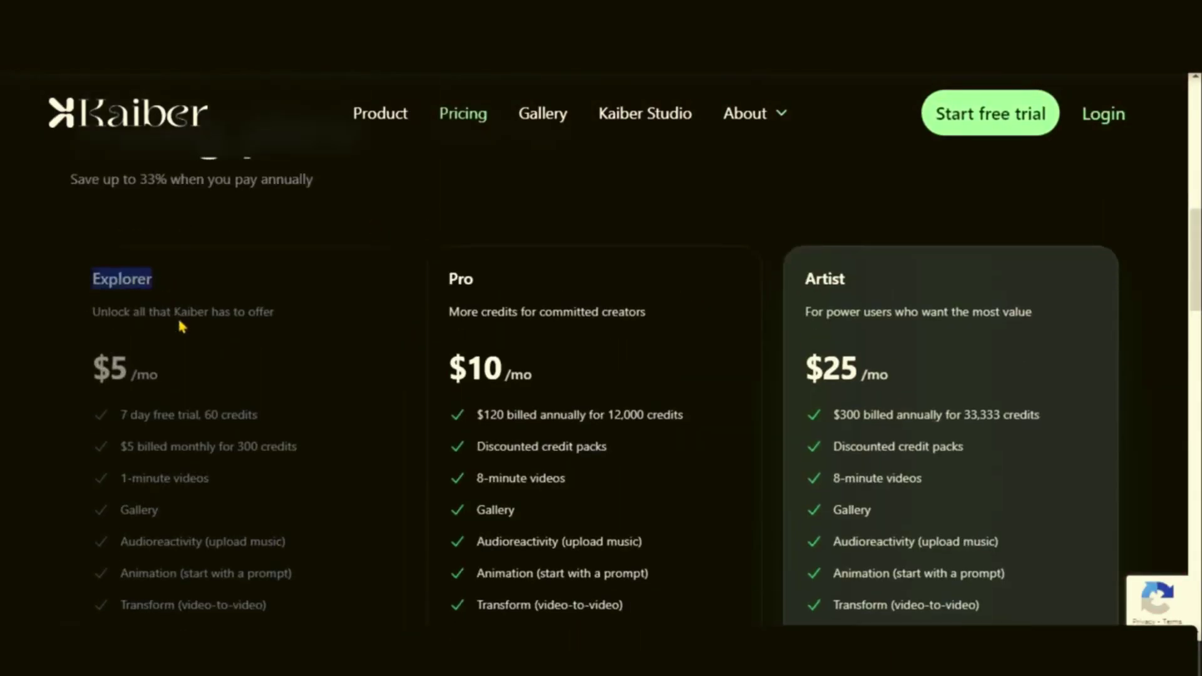
Activate Kaiber's free trial and start creating with the Timmy village image as the starting image
scroll(178, 315, down, 1)
drag(94, 327, 294, 343)
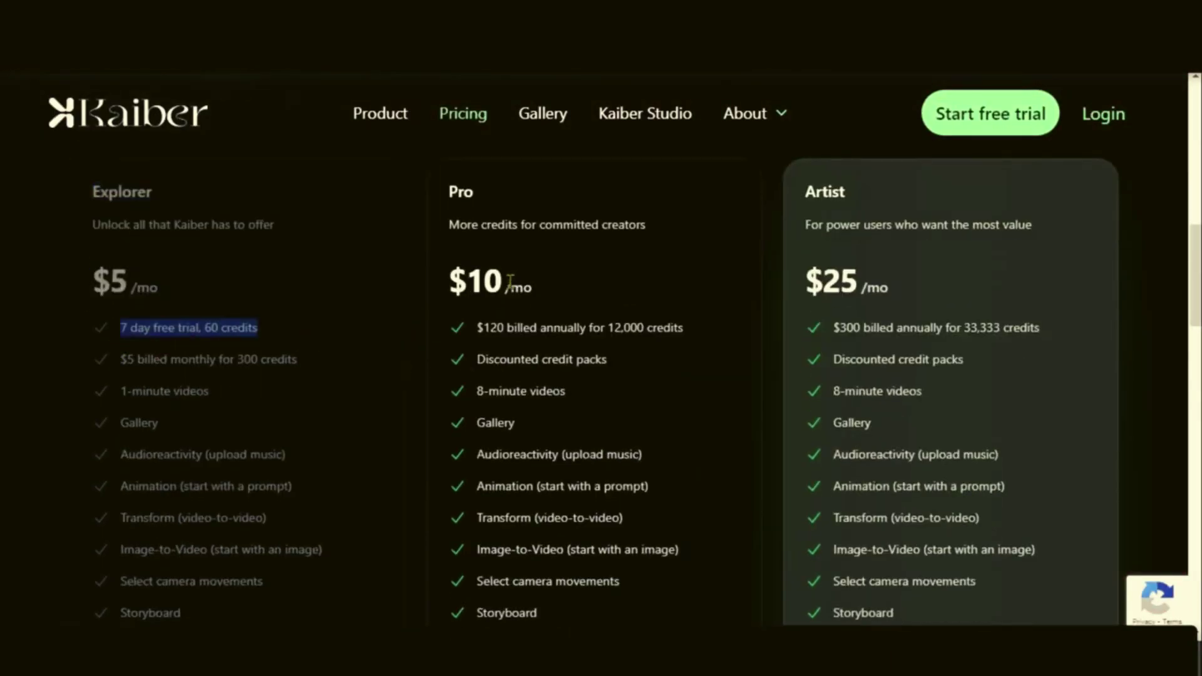
scroll(514, 354, down, 5)
scroll(514, 353, up, 5)
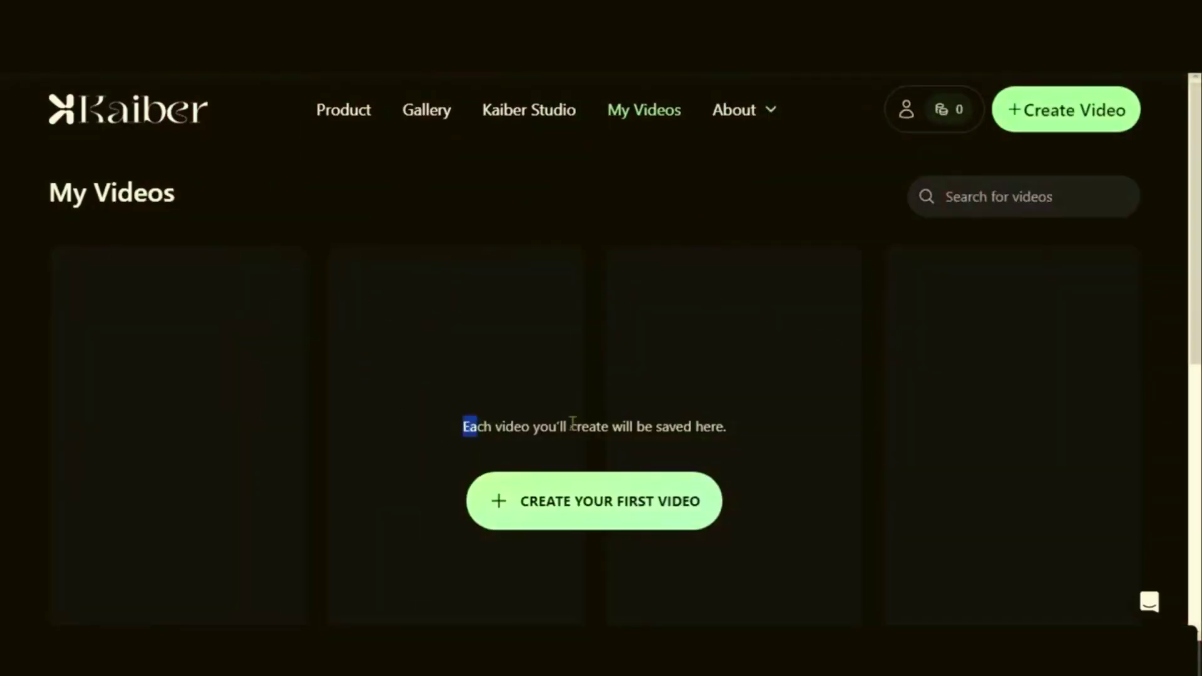
drag(572, 425, 736, 443)
click(696, 429)
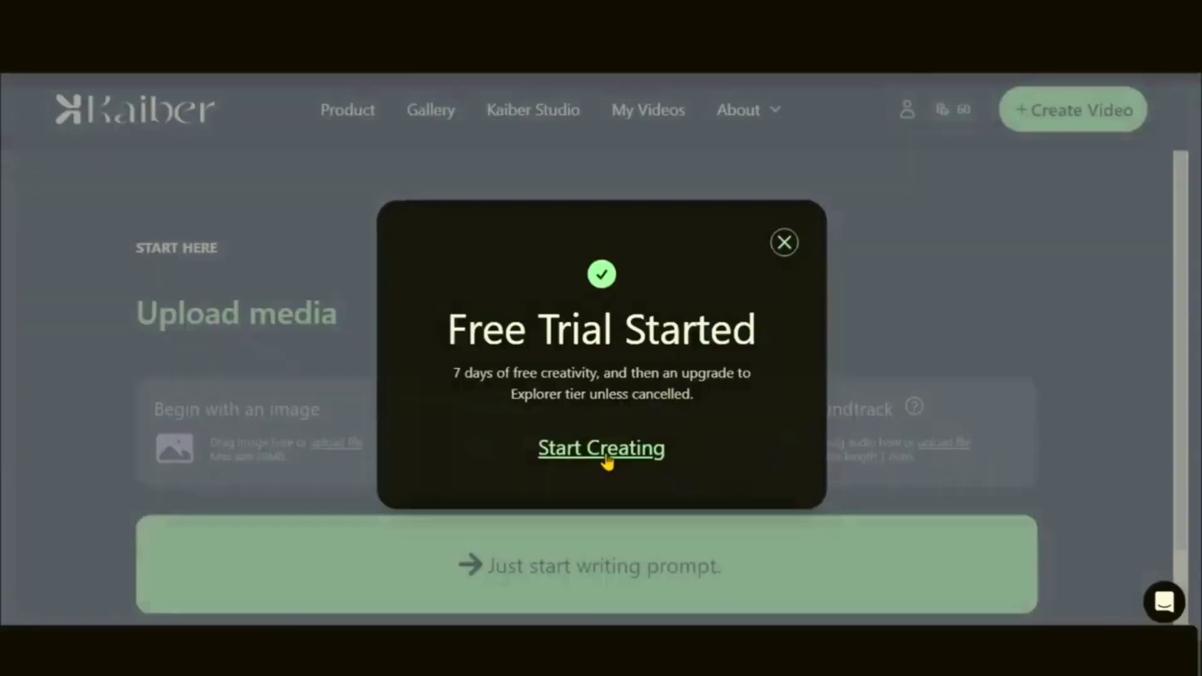
click(604, 448)
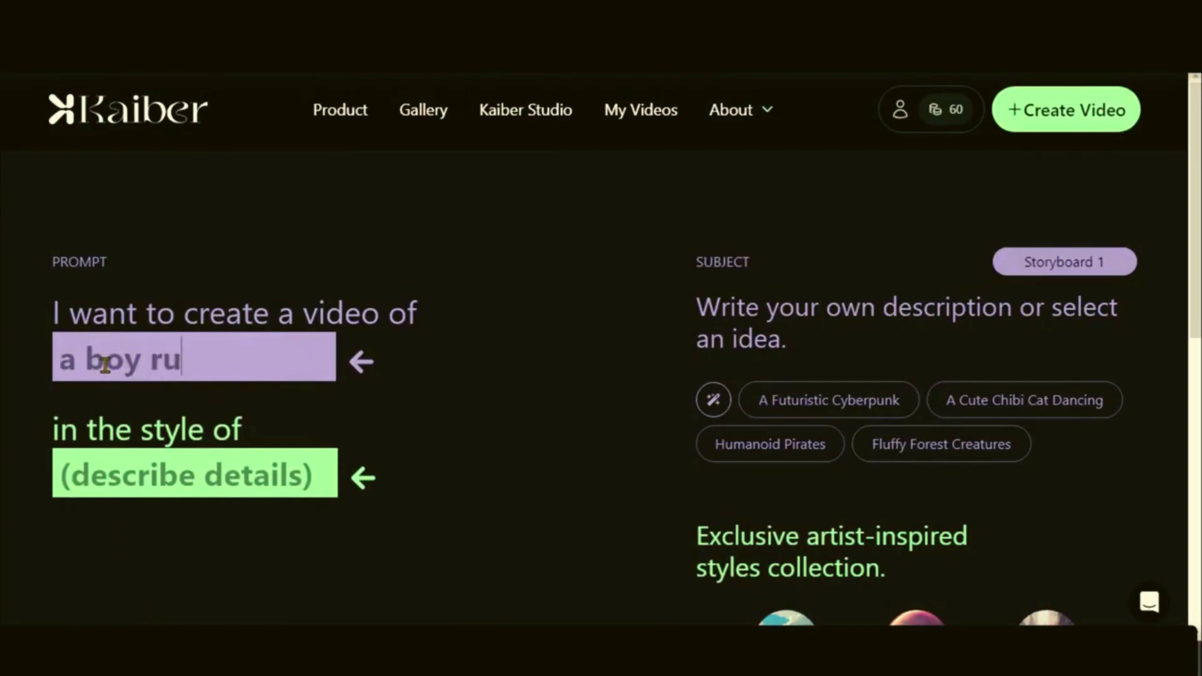
Describe the subject as 'a boy running in a village' and choose the 3D Rendering style
text(oy running in a vi)
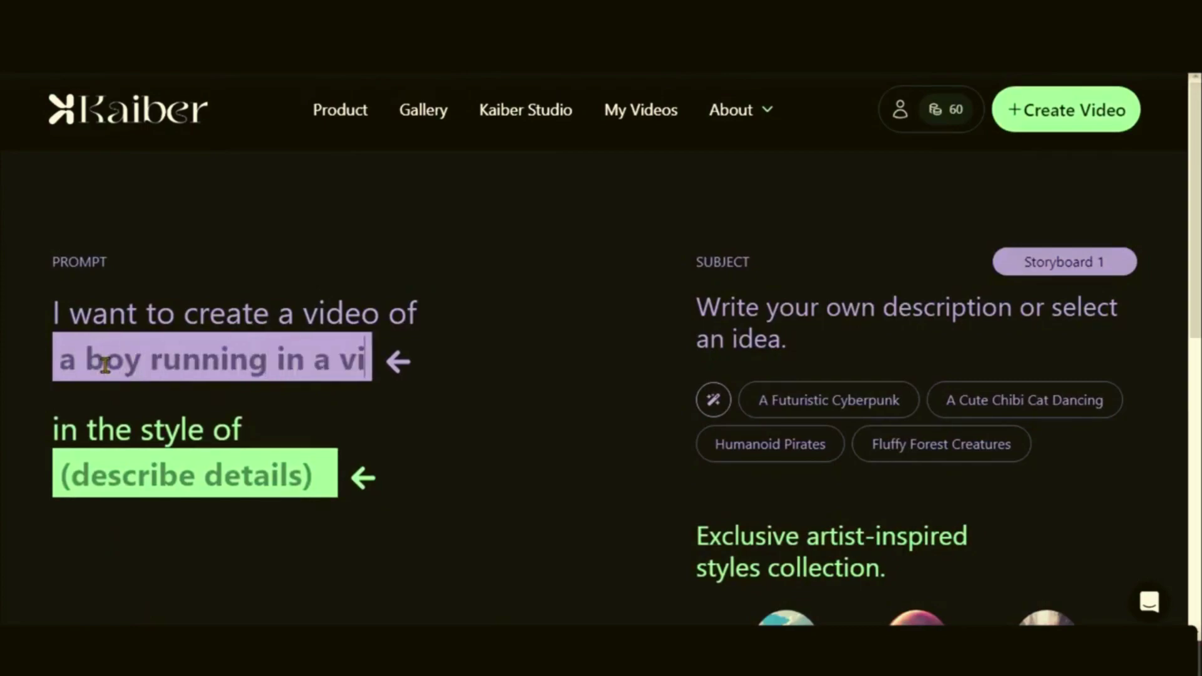
text(llage)
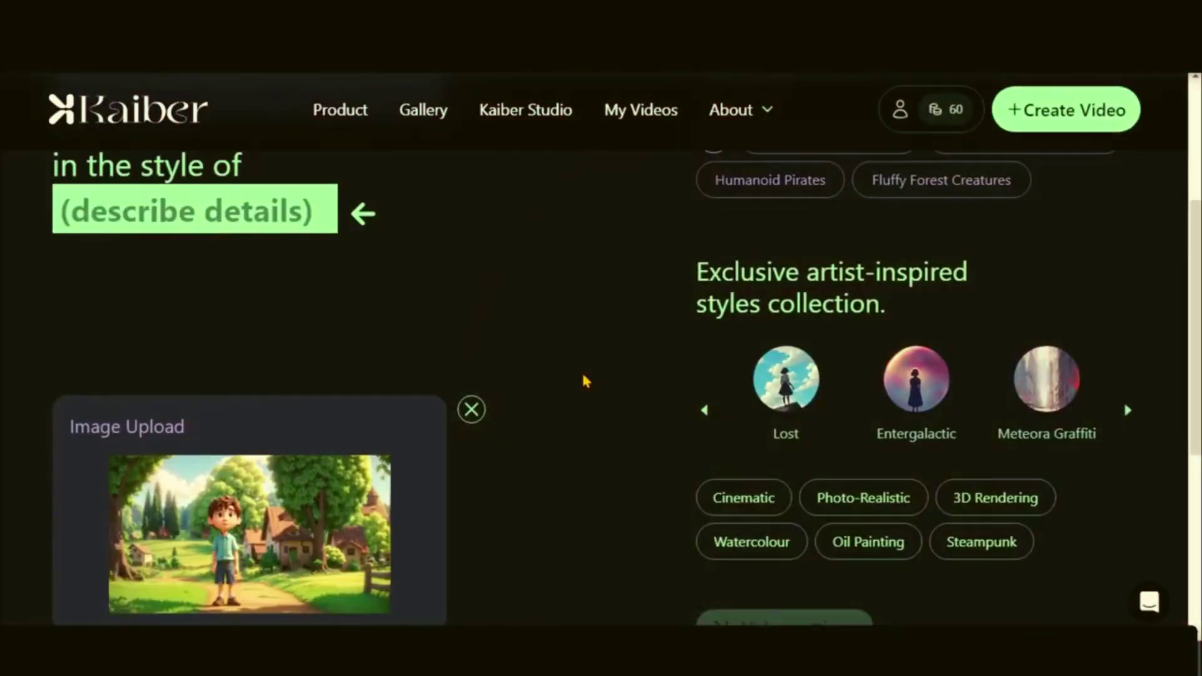
scroll(654, 402, down, 3)
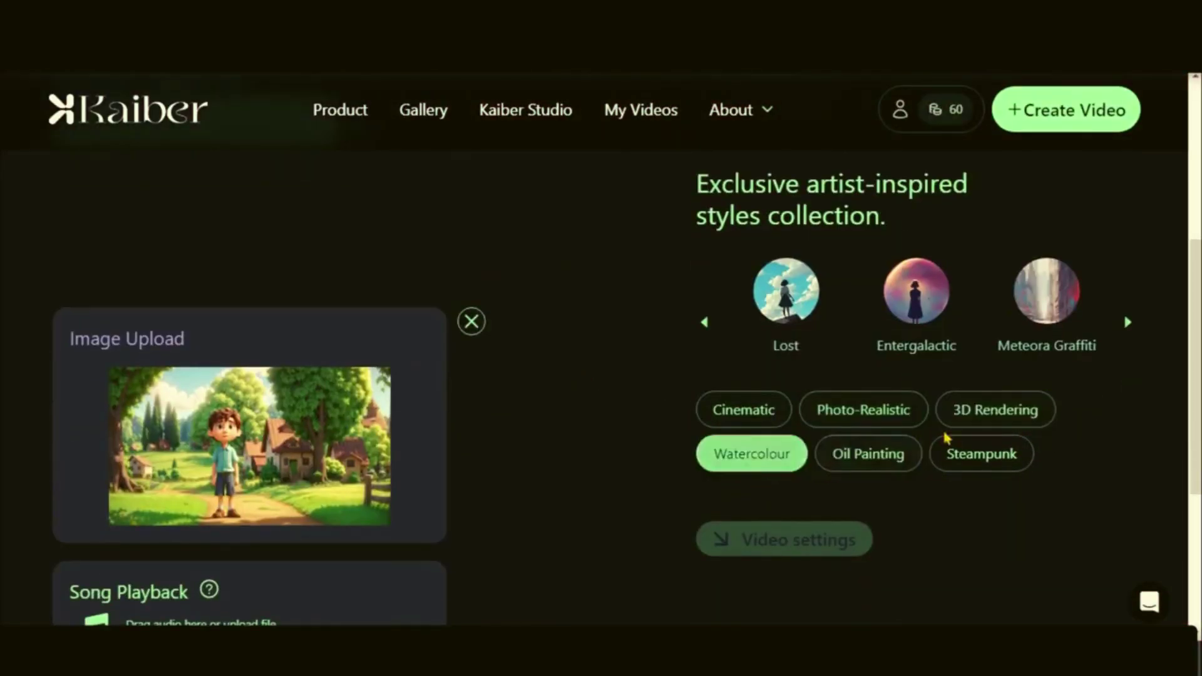
click(995, 409)
click(1127, 322)
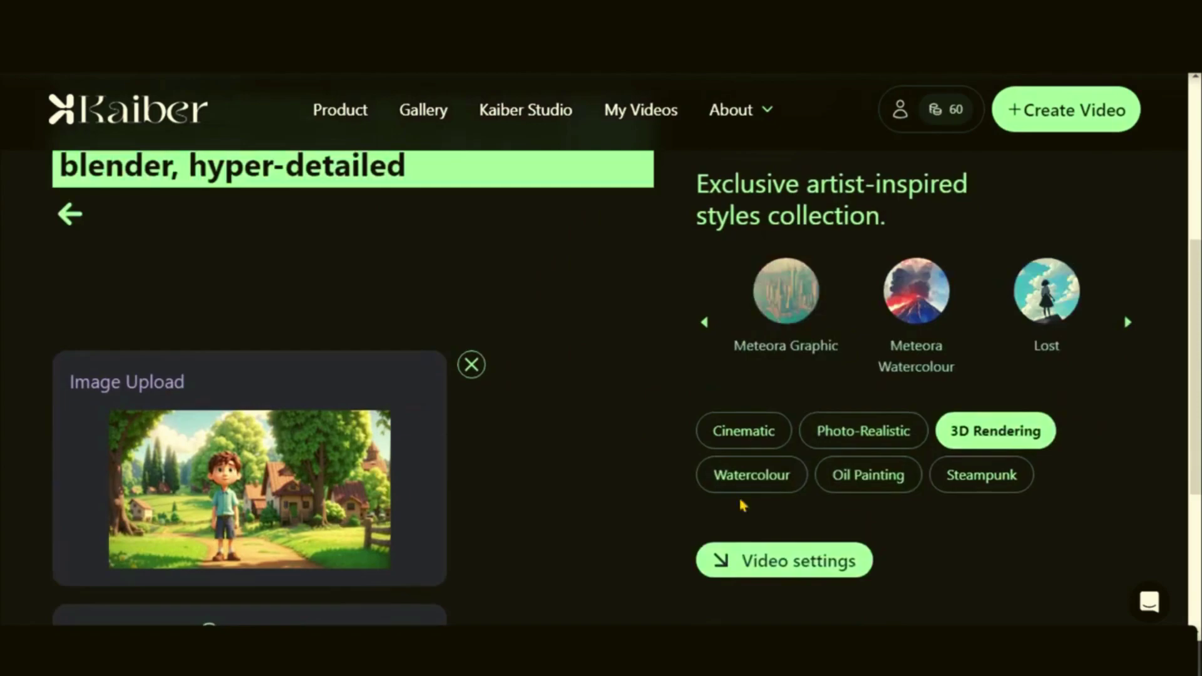
Set the video duration to 0:14 in Video settings
click(805, 561)
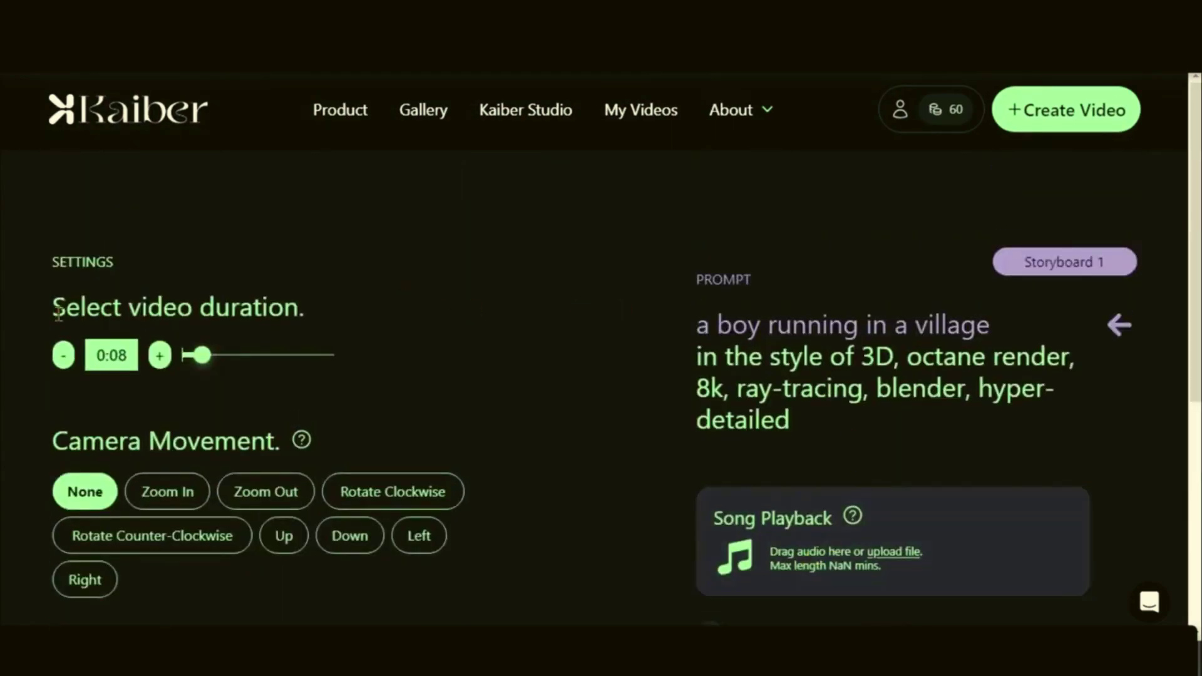
drag(58, 313, 304, 310)
mouse_move(202, 355)
mouse_down()
mouse_move(321, 356)
mouse_move(212, 364)
mouse_up()
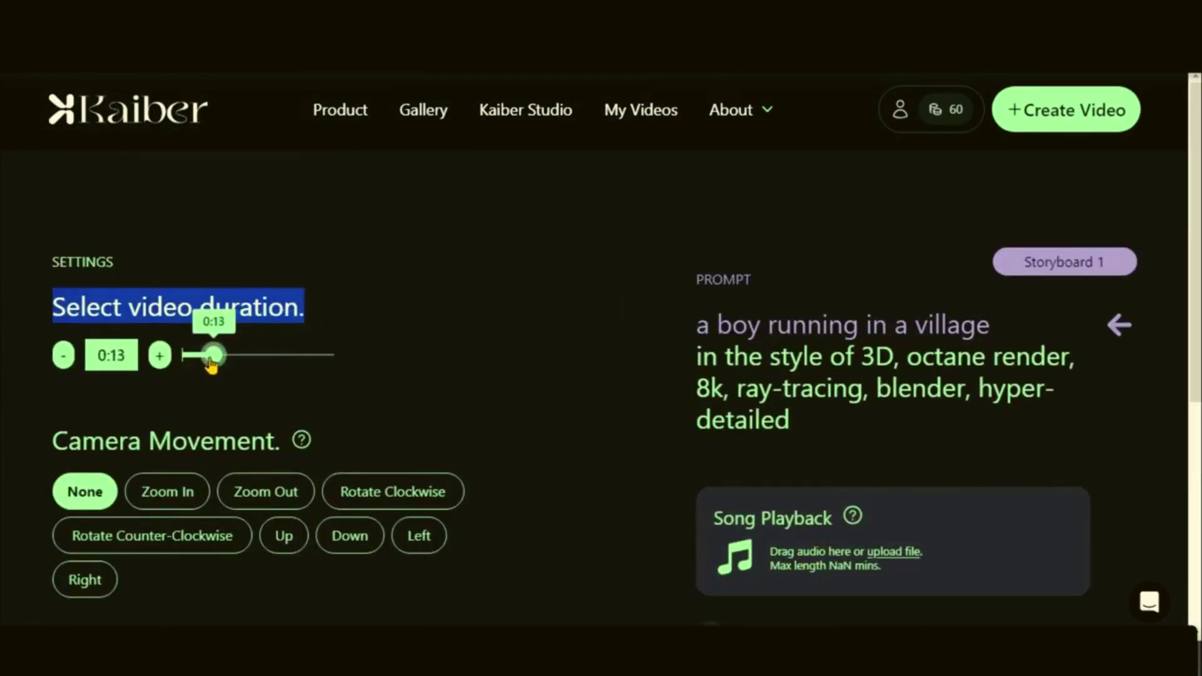
Set the camera to Zoom In and Evolve to 3, then generate preview frames
scroll(232, 341, down, 3)
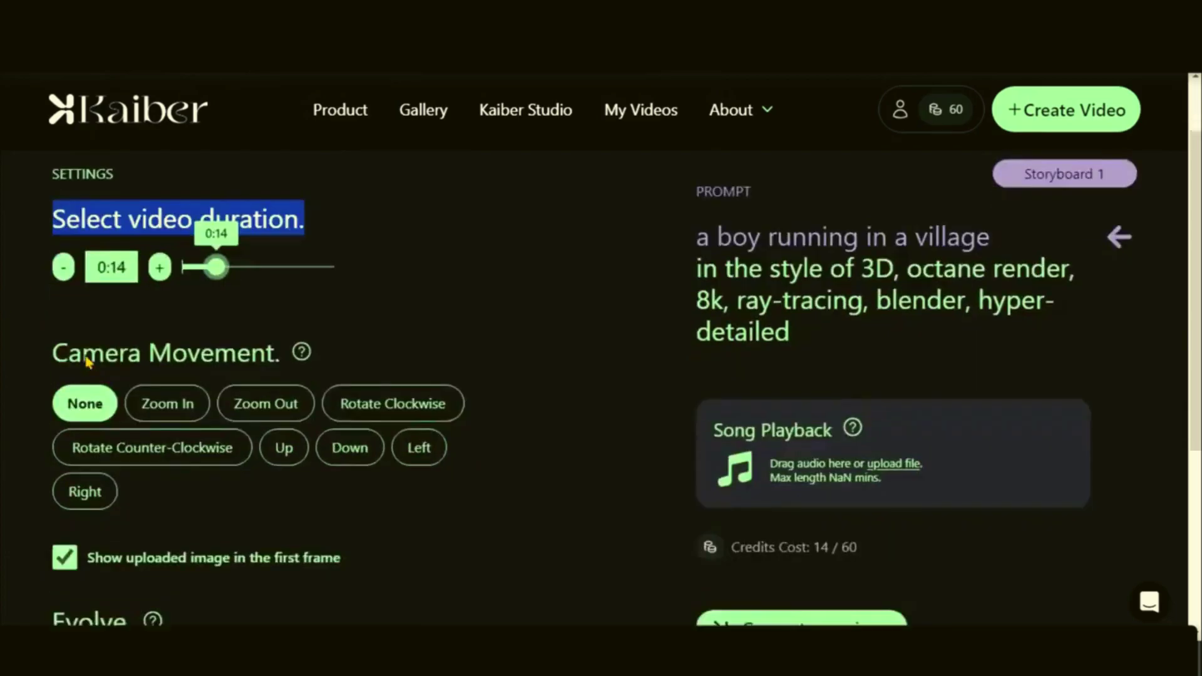
click(164, 316)
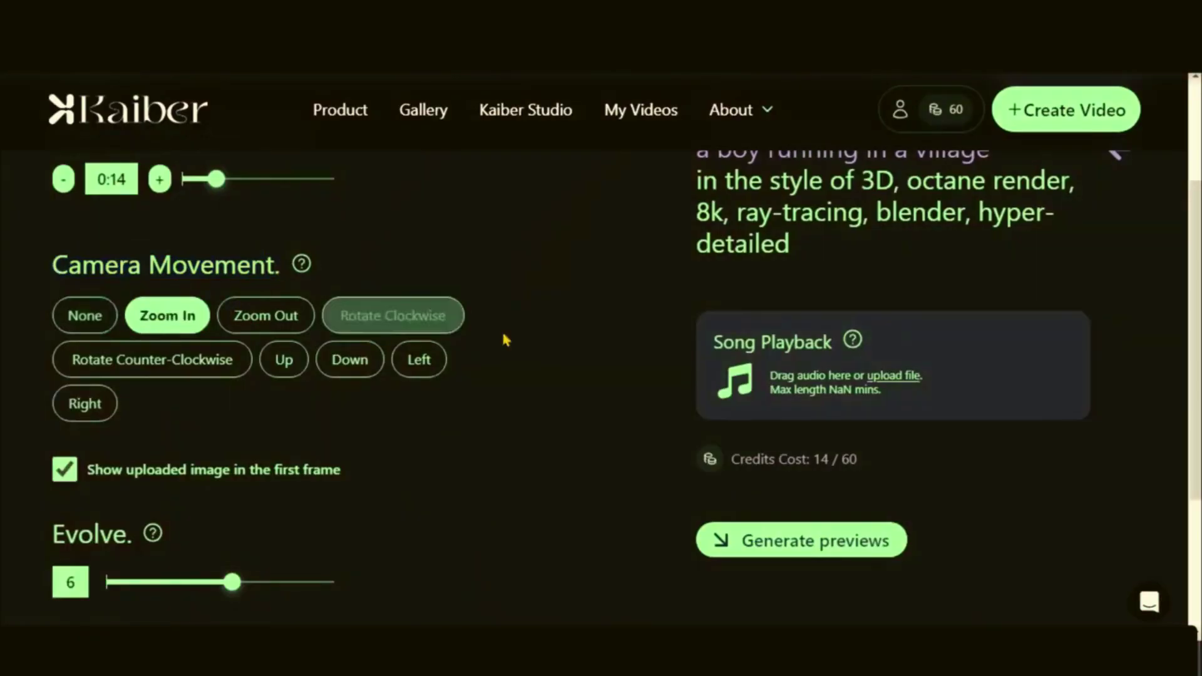
click(90, 317)
scroll(206, 367, down, 4)
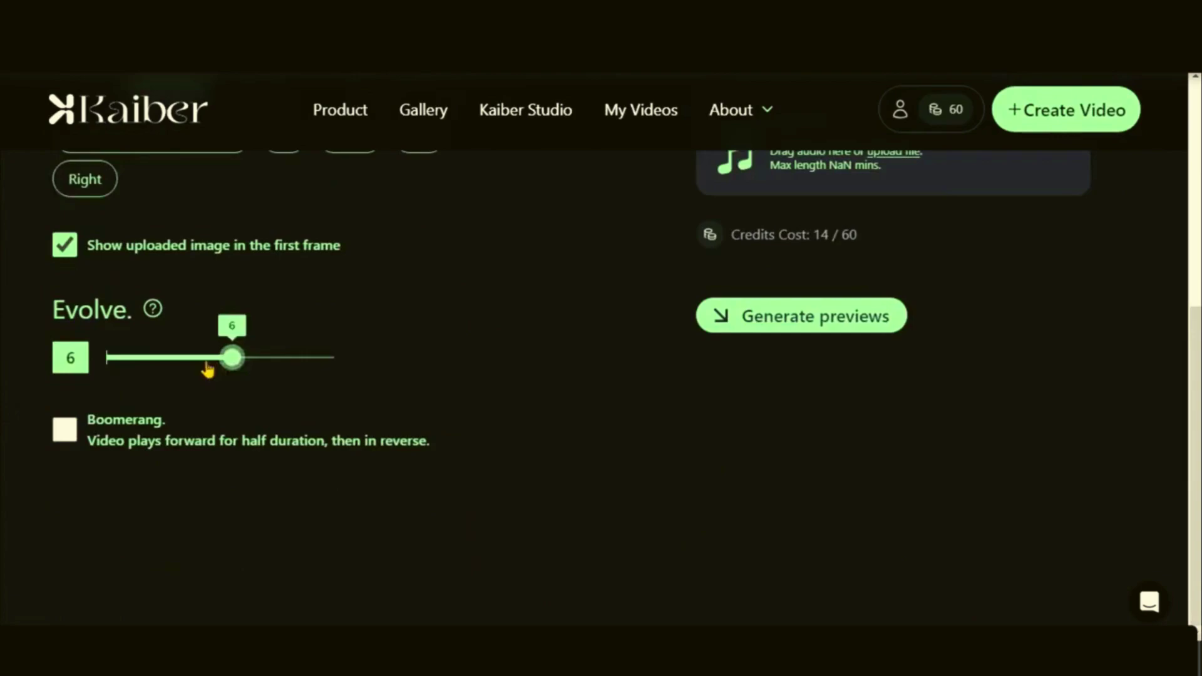
drag(207, 367, 144, 368)
scroll(232, 441, up, 3)
triple_click(808, 410)
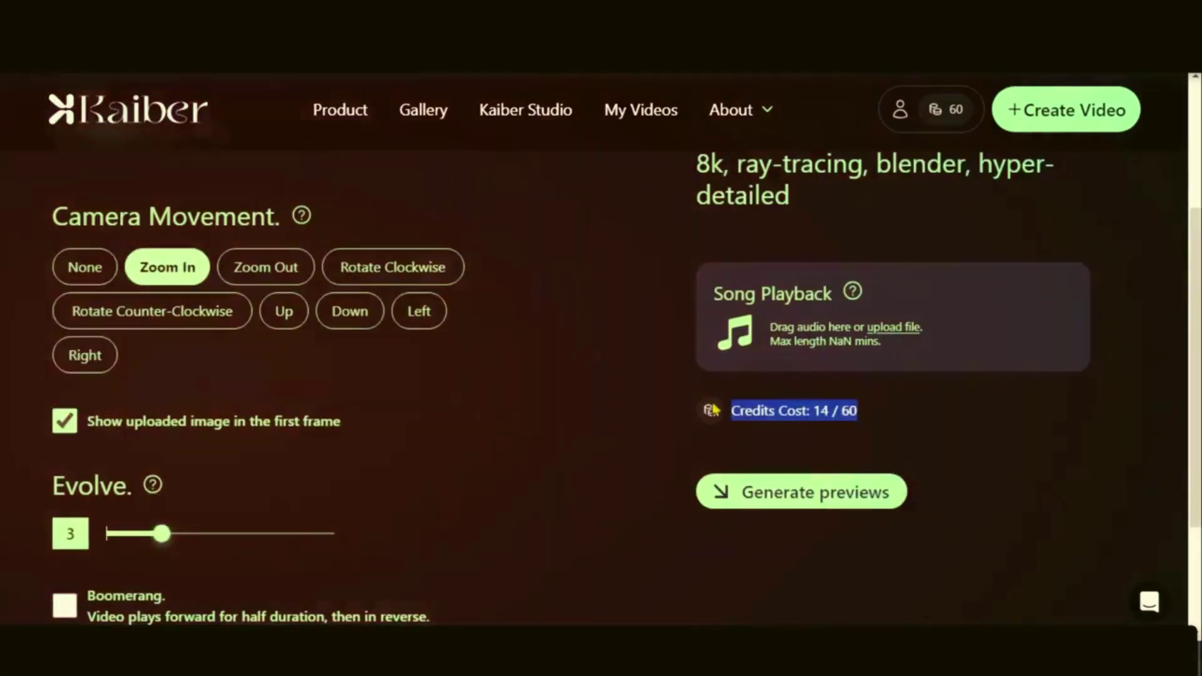
click(785, 498)
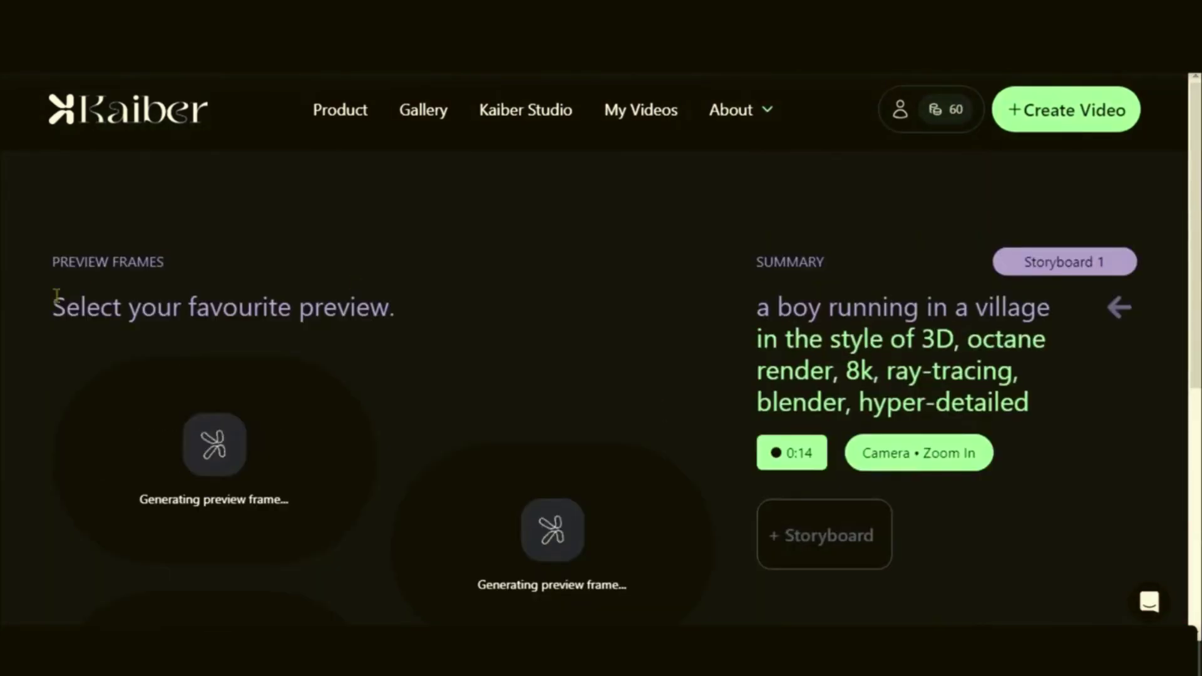
Choose the first of the four preview frames for the storyboard and create the final video
drag(56, 294, 188, 306)
click(126, 255)
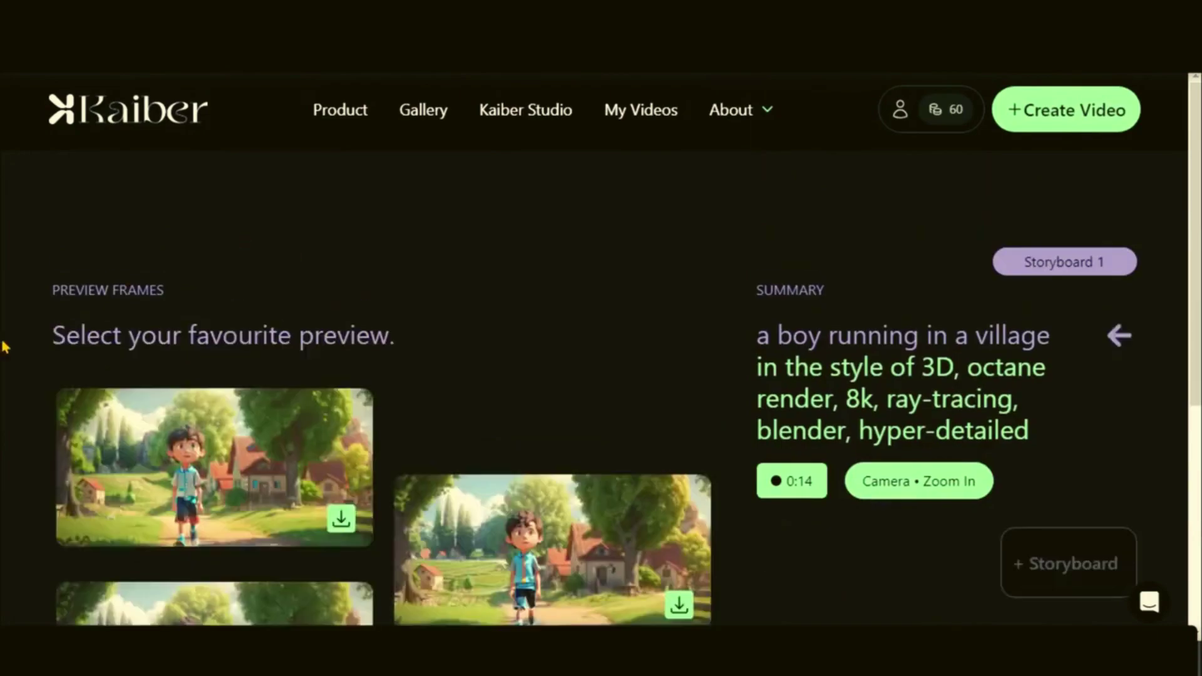
scroll(8, 368, down, 3)
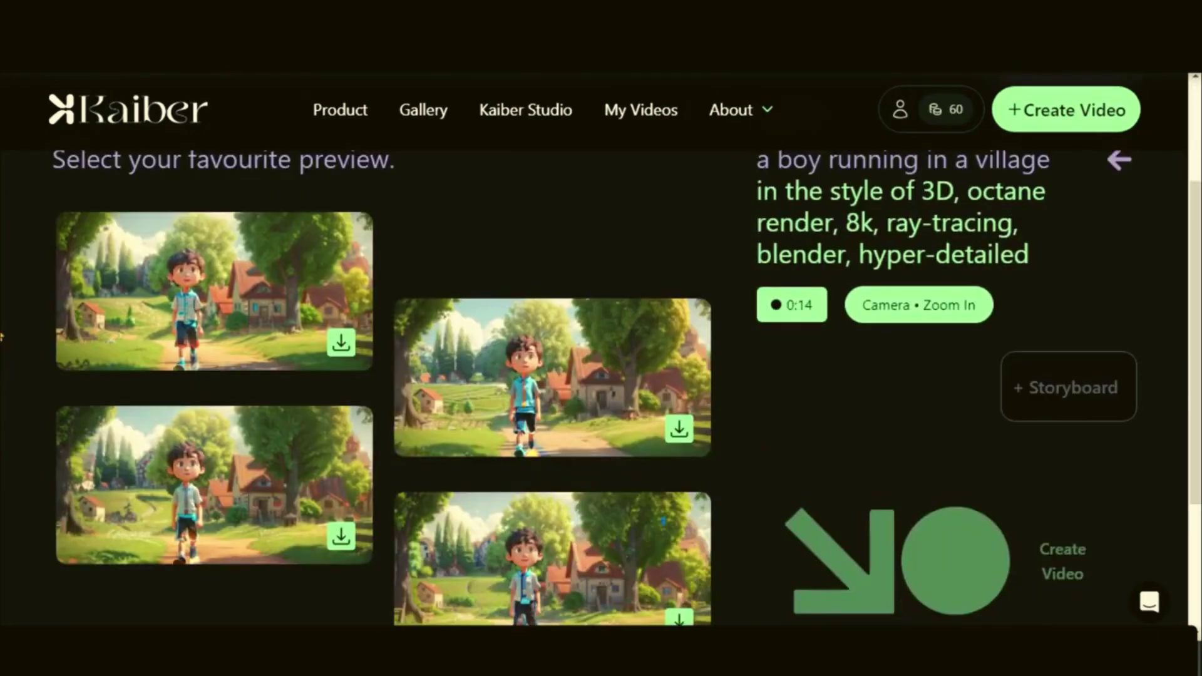
click(186, 298)
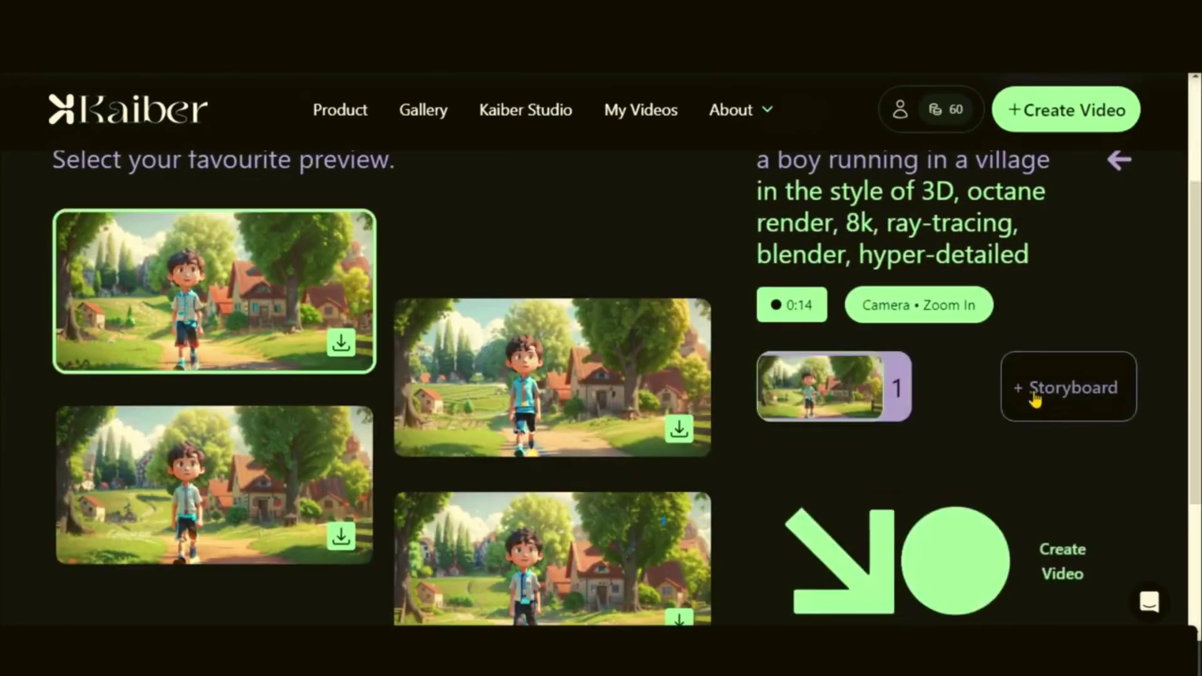
scroll(967, 463, down, 2)
click(974, 493)
drag(463, 331, 761, 350)
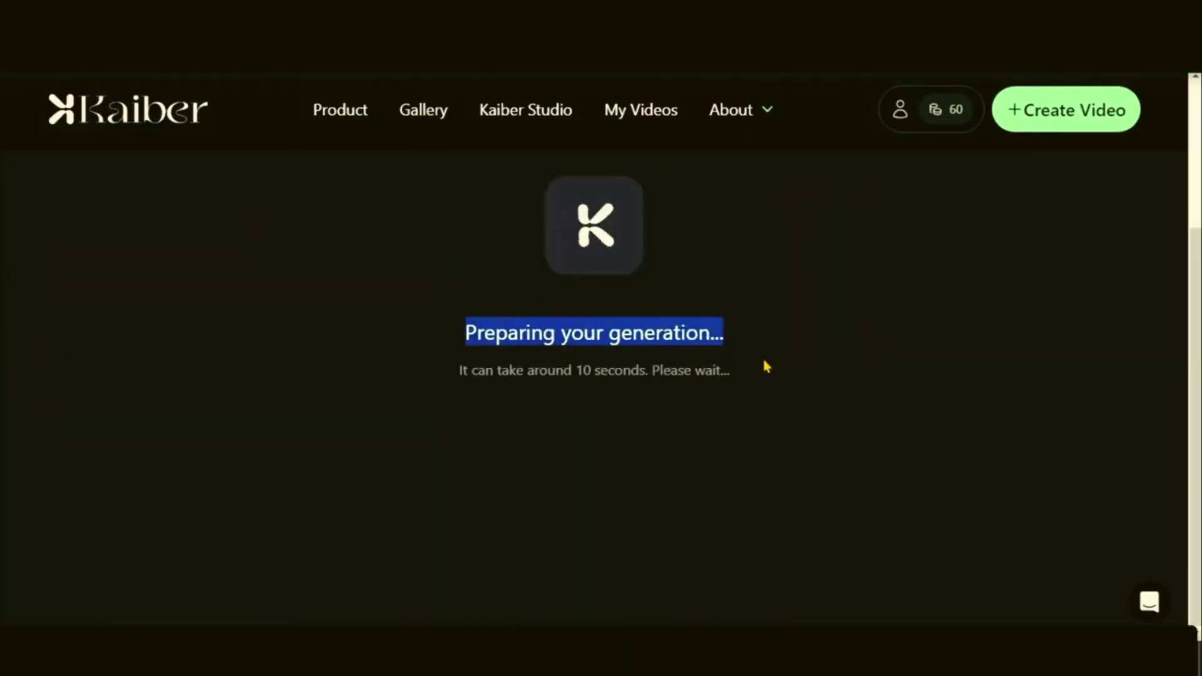